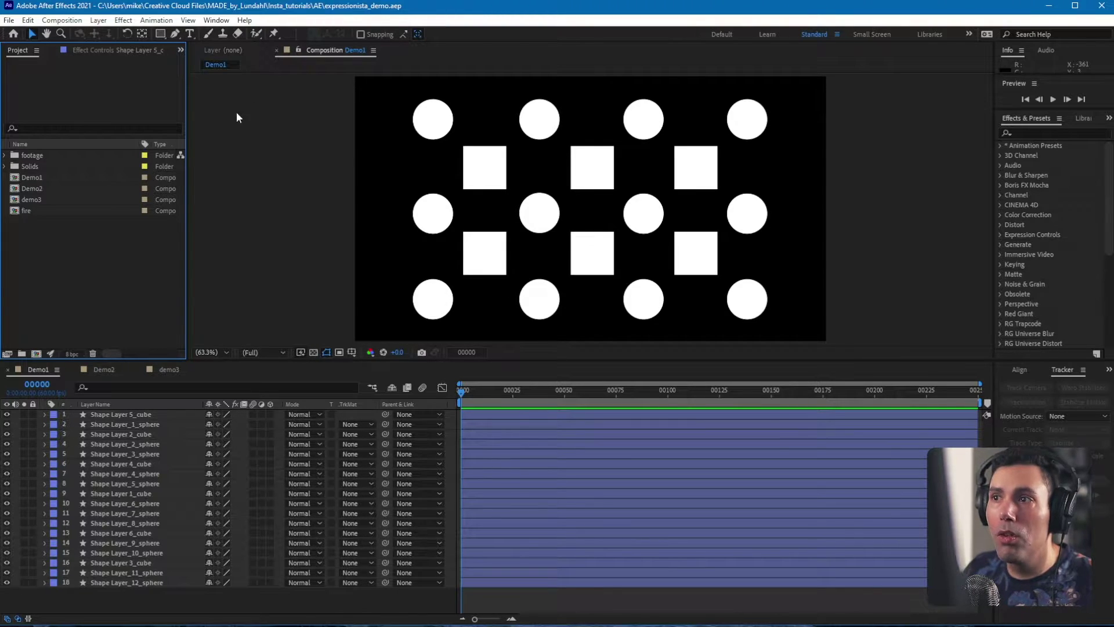
- Run the expressionista.jsxbin script file and move its window clear of the shapes in the composition
{"action": "left_click", "coordinate": [10, 20]}
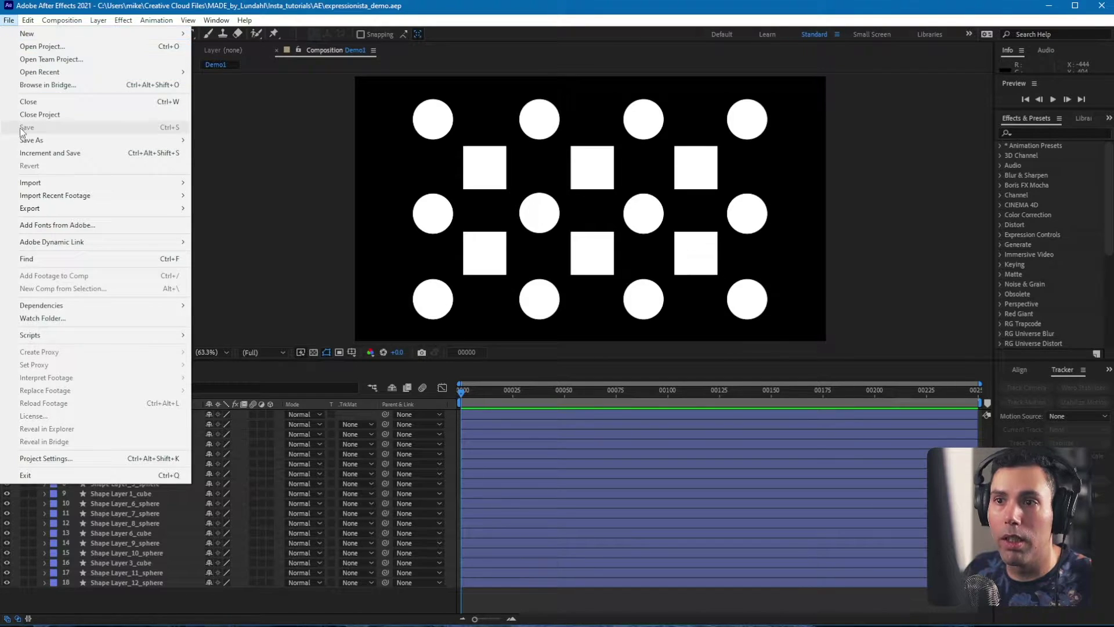
{"action": "mouse_move", "coordinate": [47, 335]}
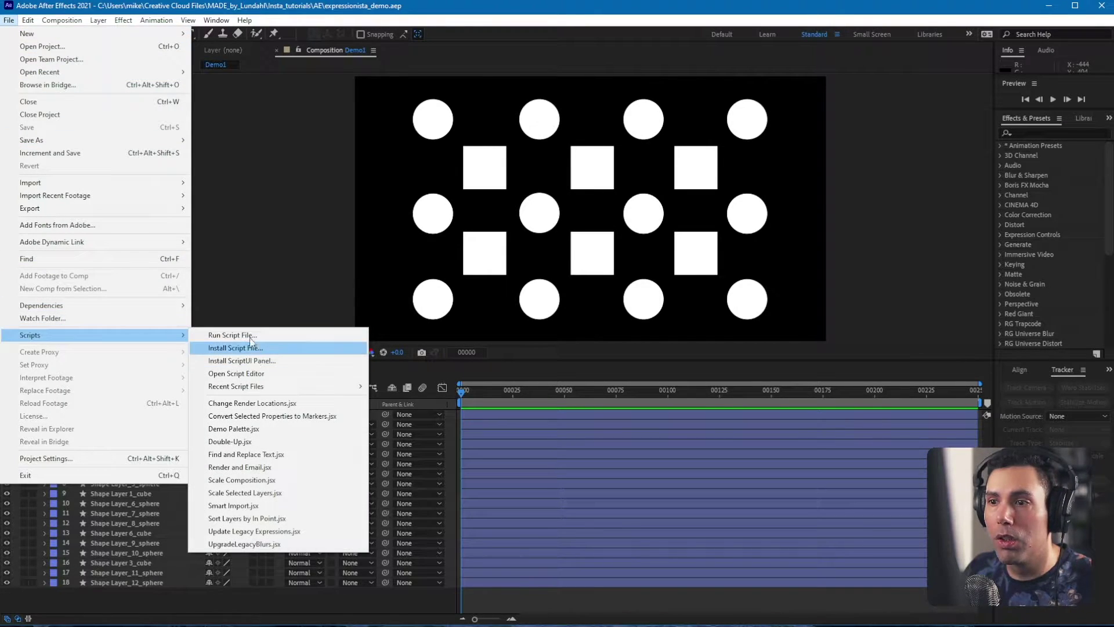
{"action": "left_click", "coordinate": [231, 332]}
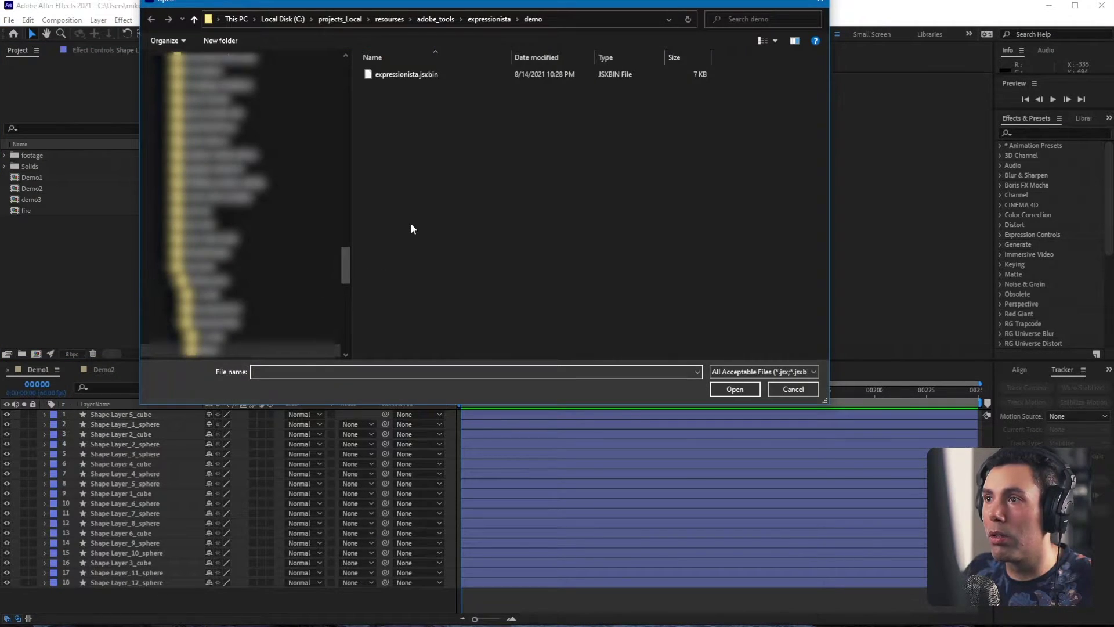
{"action": "left_click", "coordinate": [411, 75]}
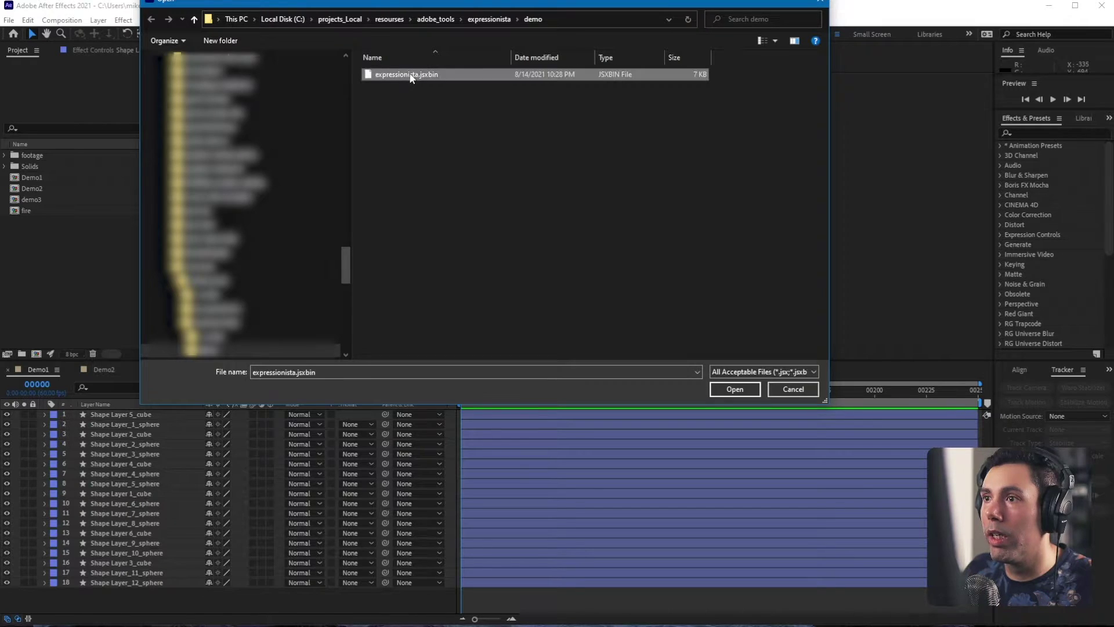
{"action": "left_click", "coordinate": [734, 389]}
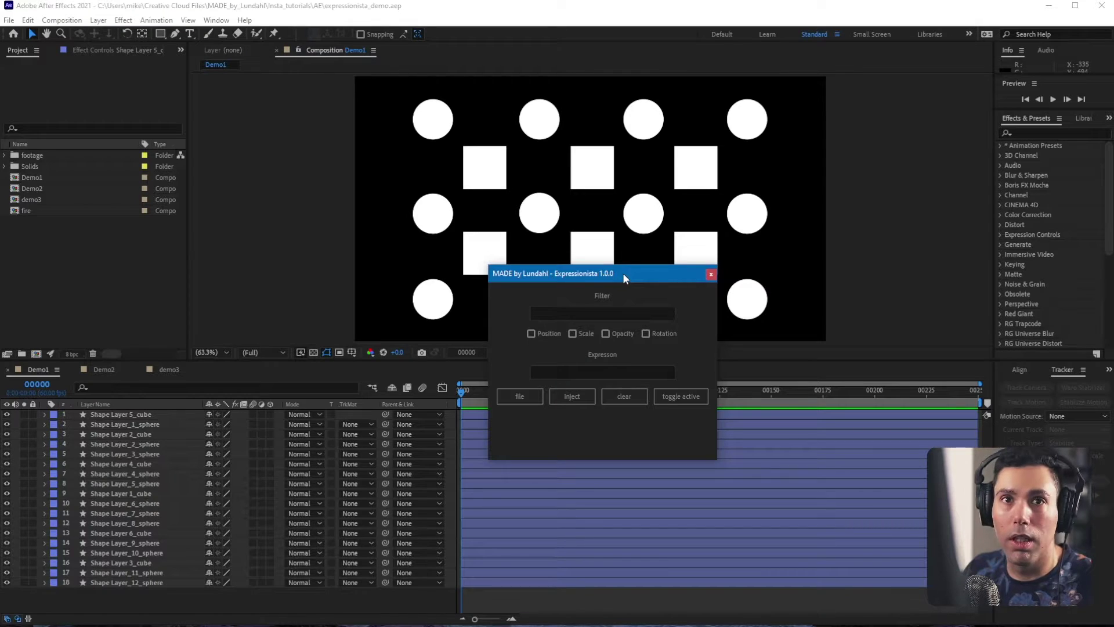
{"action": "left_click_drag", "start_coordinate": [622, 273], "coordinate": [340, 207]}
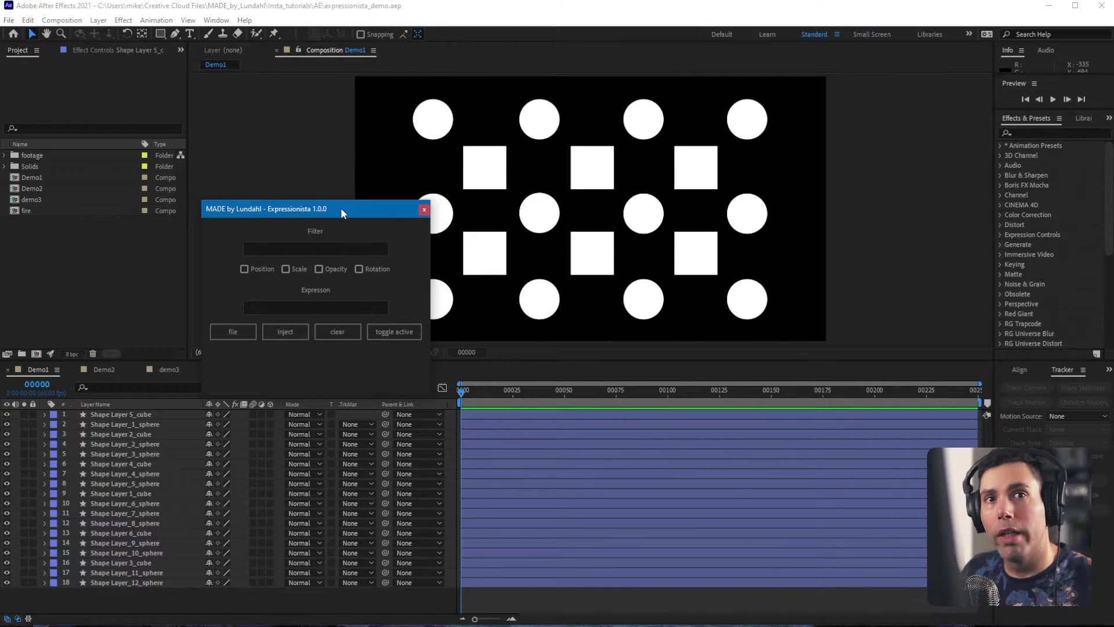
{"action": "left_click_drag", "start_coordinate": [344, 207], "coordinate": [268, 198]}
{"action": "mouse_move", "coordinate": [467, 397]}
{"action": "left_mouse_down"}
{"action": "mouse_move", "coordinate": [579, 399]}
{"action": "mouse_move", "coordinate": [446, 393]}
{"action": "left_mouse_up"}
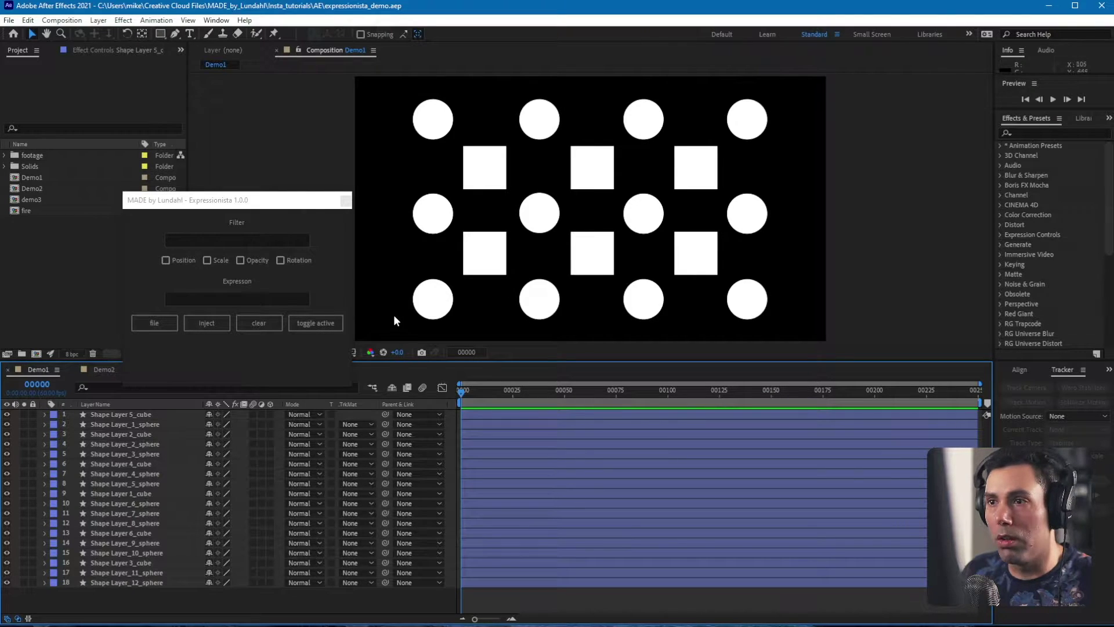
{"action": "left_click_drag", "start_coordinate": [250, 198], "coordinate": [282, 200]}
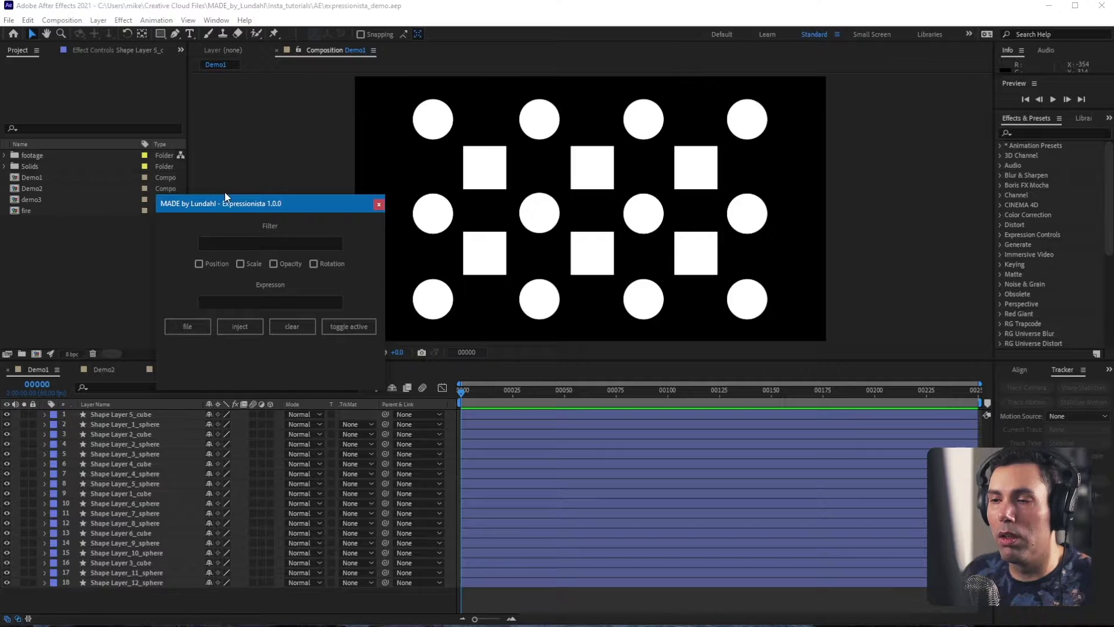
- Enter wiggle(5,5) as the script's expression and set Position as the target property
{"action": "left_click", "coordinate": [226, 300]}
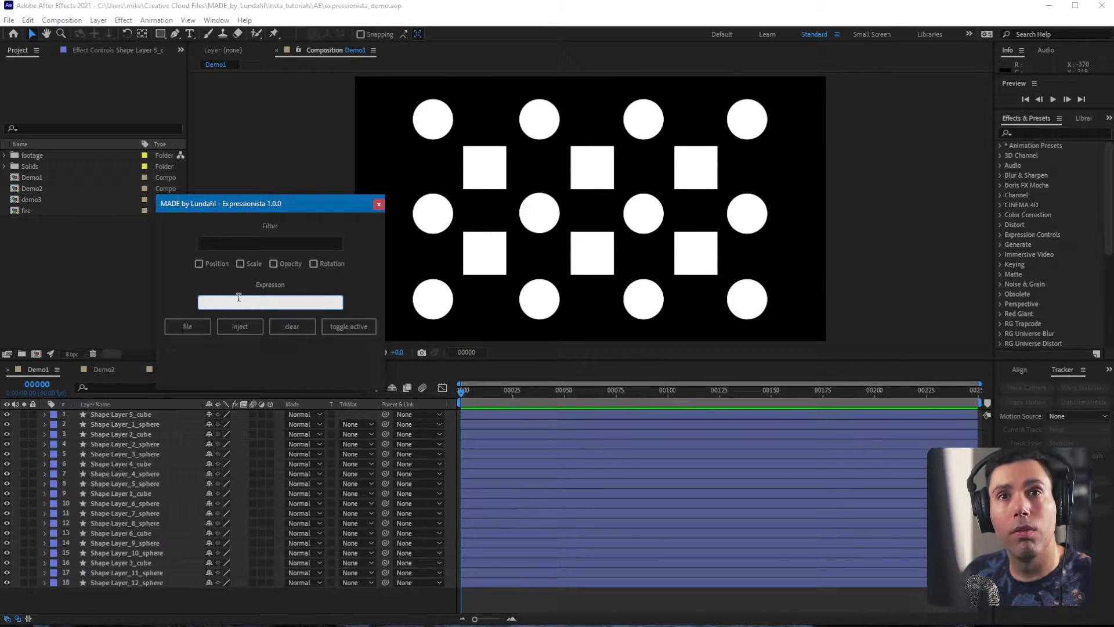
{"action": "type", "text": "wiggle"}
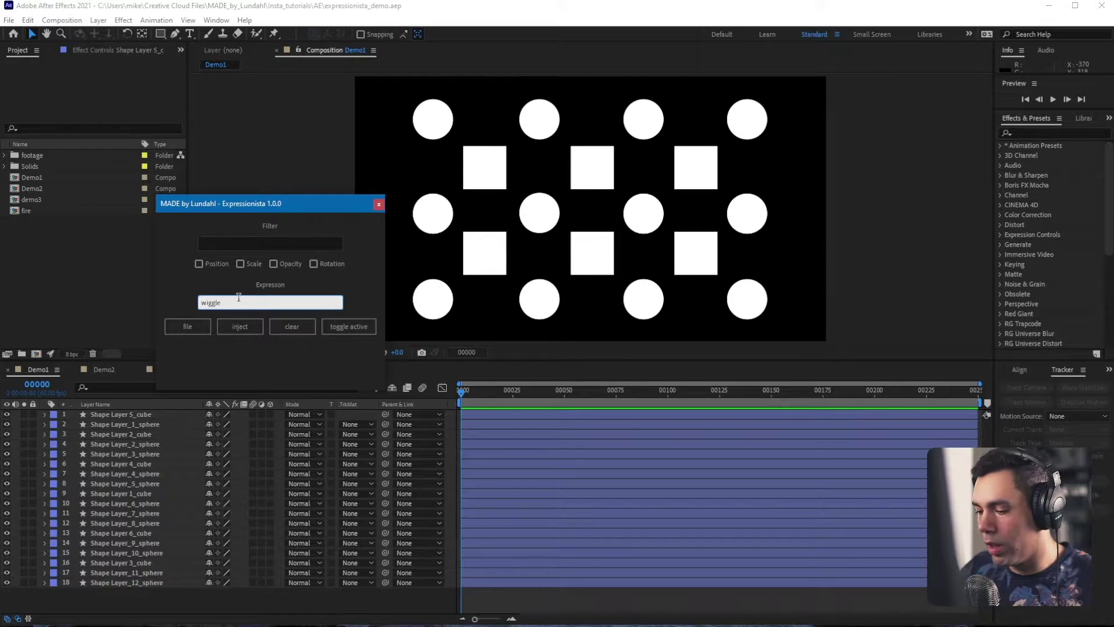
{"action": "type", "text": "(5,5"}
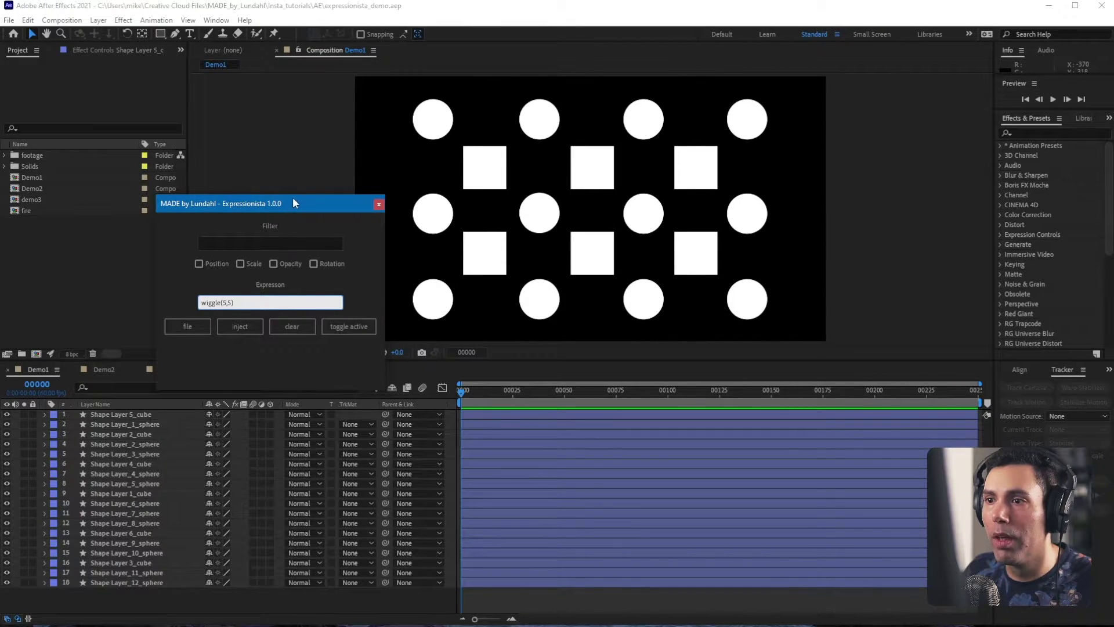
{"action": "left_click_drag", "start_coordinate": [293, 200], "coordinate": [292, 196]}
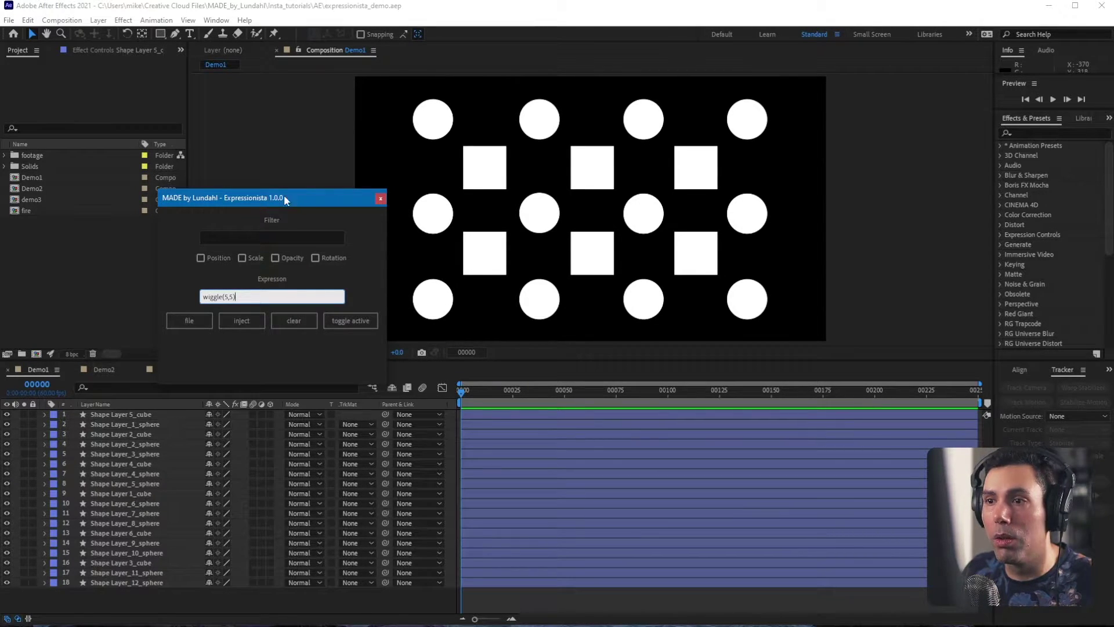
{"action": "left_click", "coordinate": [200, 258]}
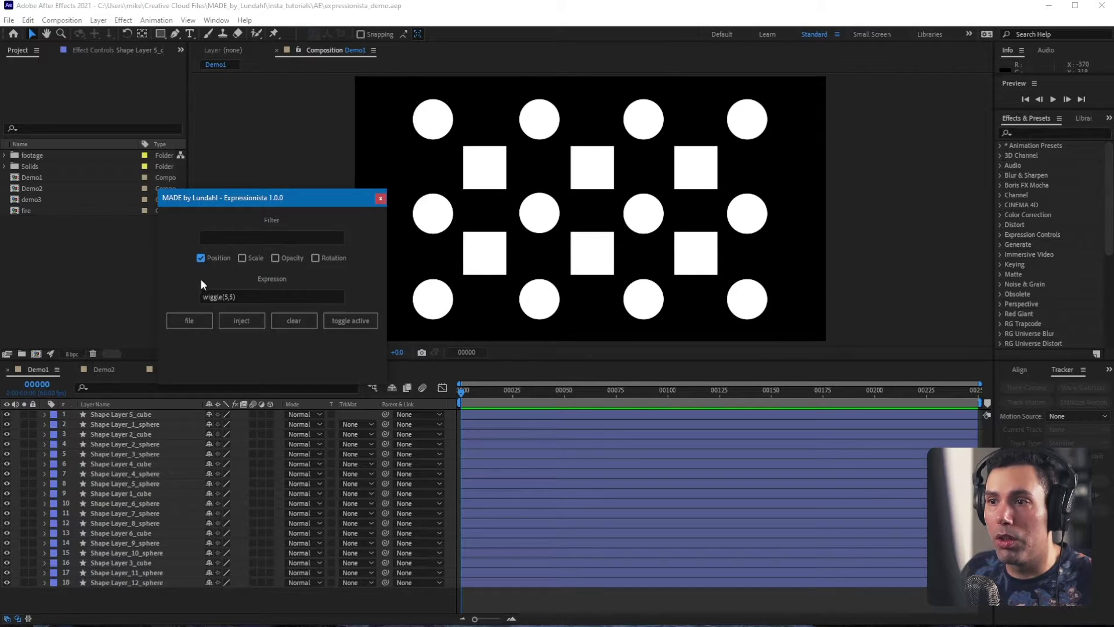
- Select all 18 shape layers and inject the expression into them
{"action": "left_click", "coordinate": [124, 560]}
{"action": "mouse_move", "coordinate": [149, 593]}
{"action": "left_mouse_down"}
{"action": "mouse_move", "coordinate": [101, 489]}
{"action": "mouse_move", "coordinate": [86, 411]}
{"action": "left_mouse_up"}
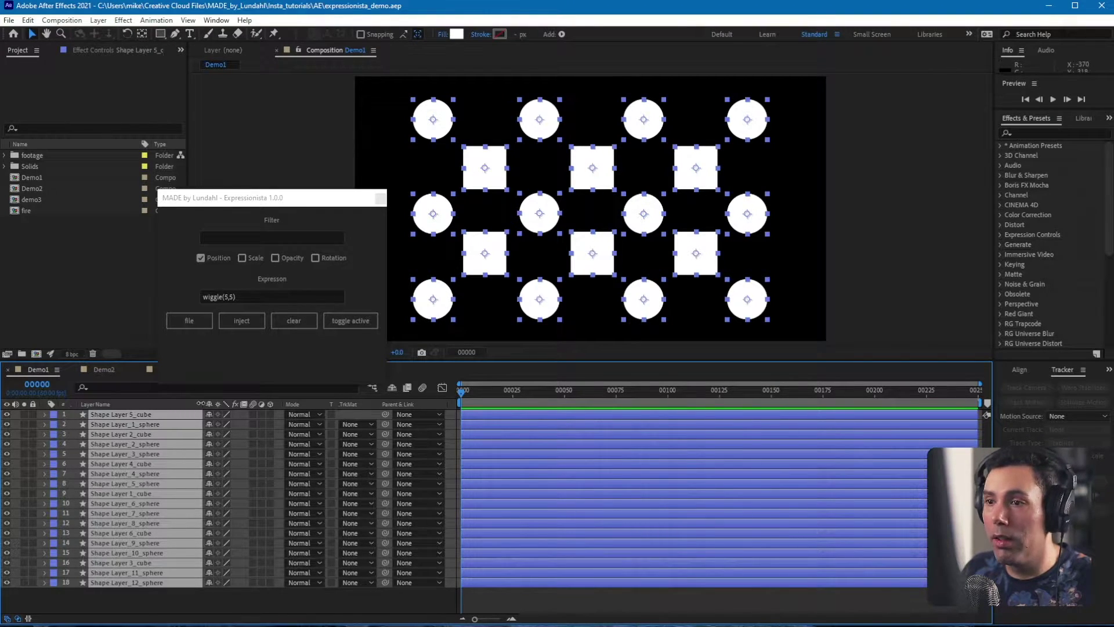
{"action": "left_click", "coordinate": [246, 322]}
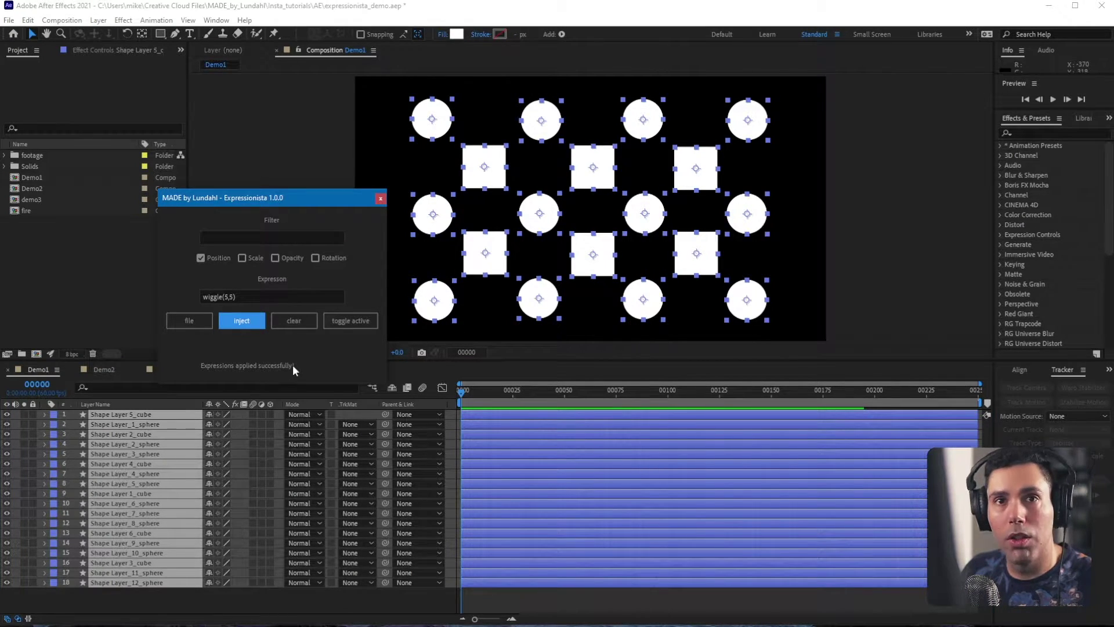
- Scrub the composition, then reveal the layers' modified properties and check the expression on each Position
{"action": "left_click_drag", "start_coordinate": [460, 394], "coordinate": [436, 391]}
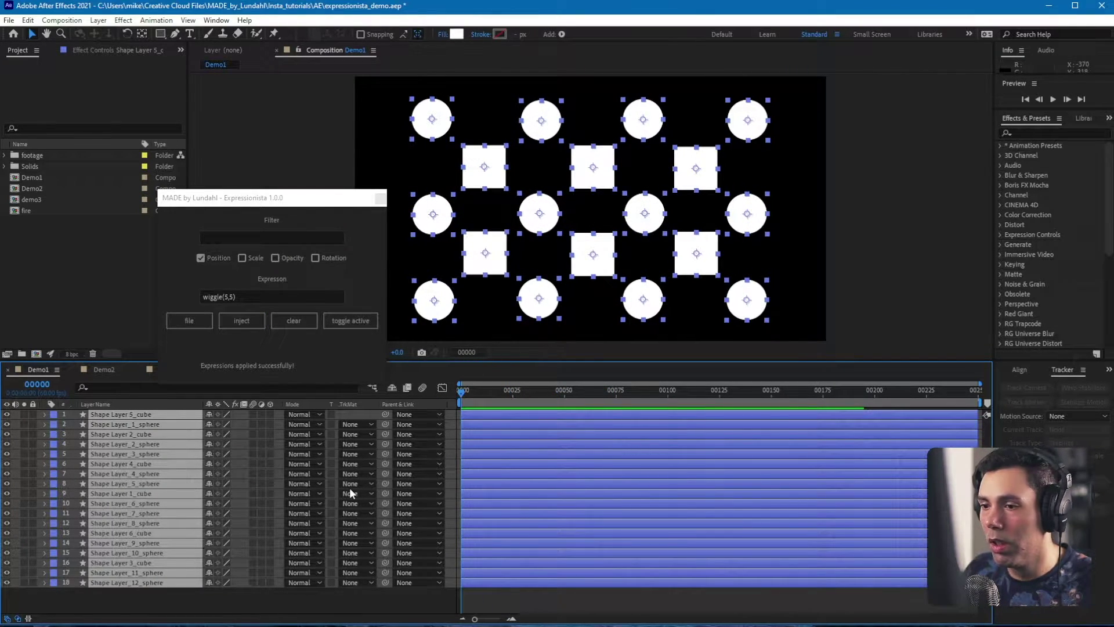
{"action": "left_click", "coordinate": [227, 593]}
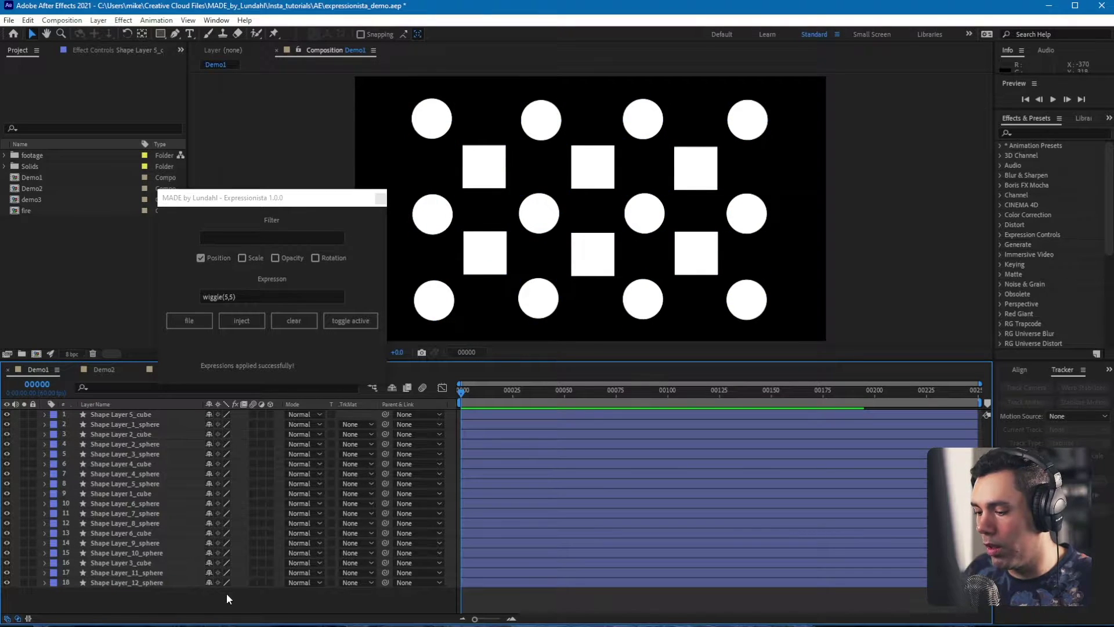
{"action": "key", "text": "u"}
{"action": "key", "text": "u"}
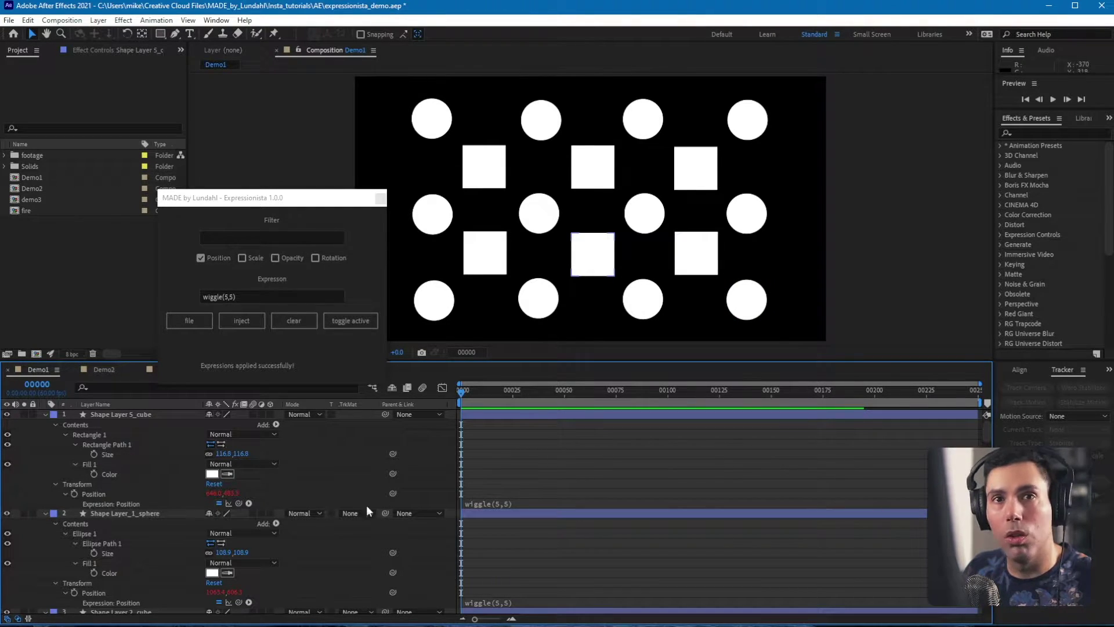
{"action": "left_click", "coordinate": [523, 502]}
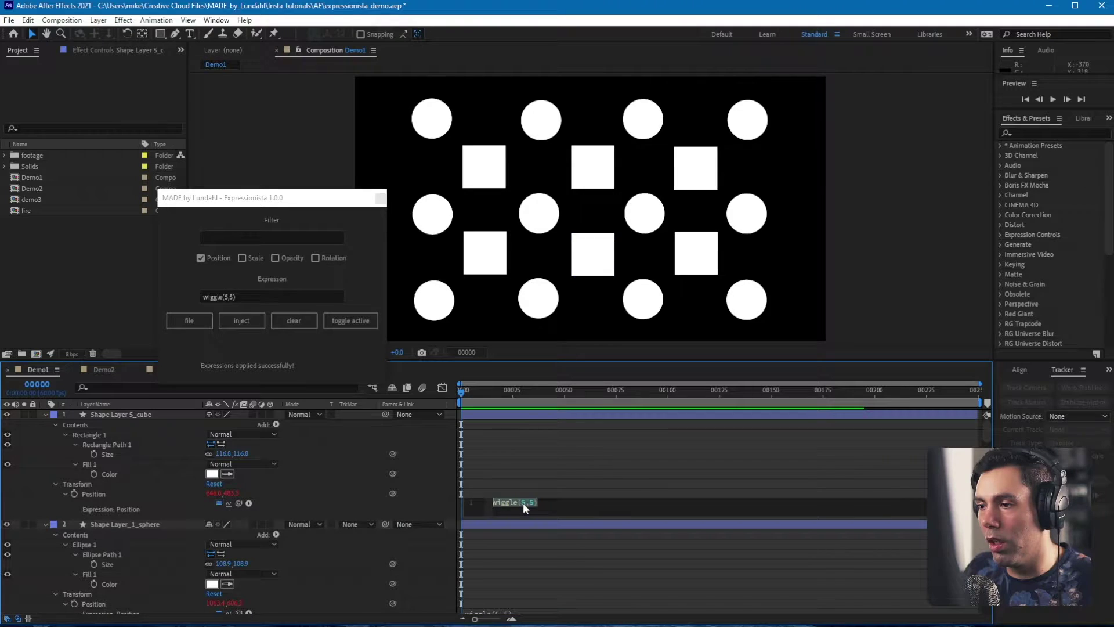
{"action": "left_click", "coordinate": [406, 510]}
{"action": "scroll", "coordinate": [410, 511], "scroll_direction": "down", "scroll_amount": 4}
{"action": "scroll", "coordinate": [411, 513], "scroll_direction": "down", "scroll_amount": 15}
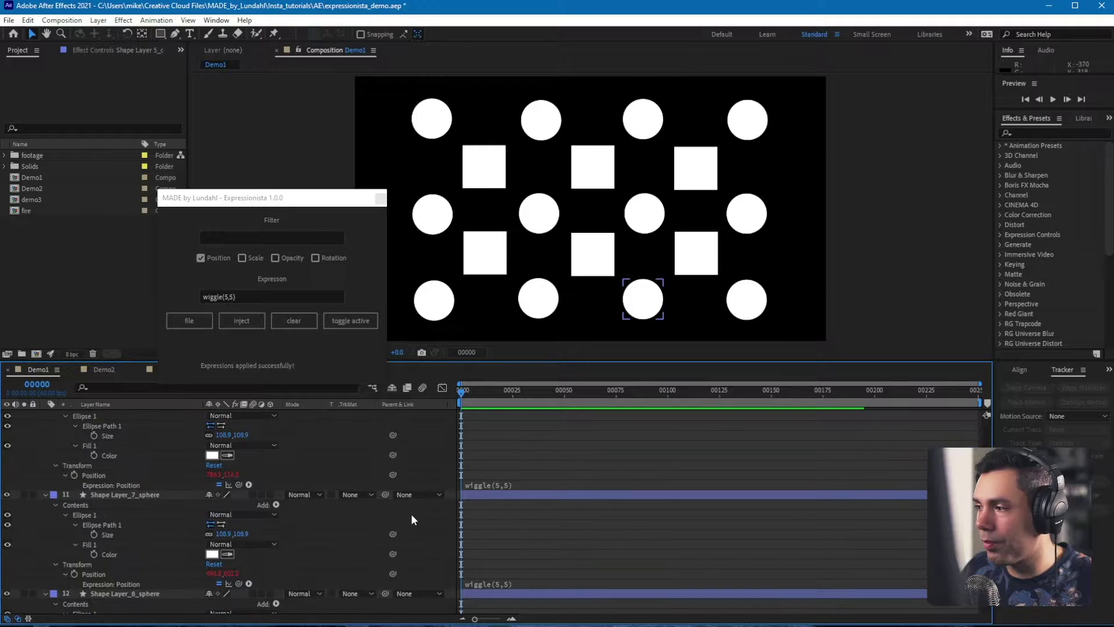
{"action": "scroll", "coordinate": [411, 514], "scroll_direction": "up", "scroll_amount": 18}
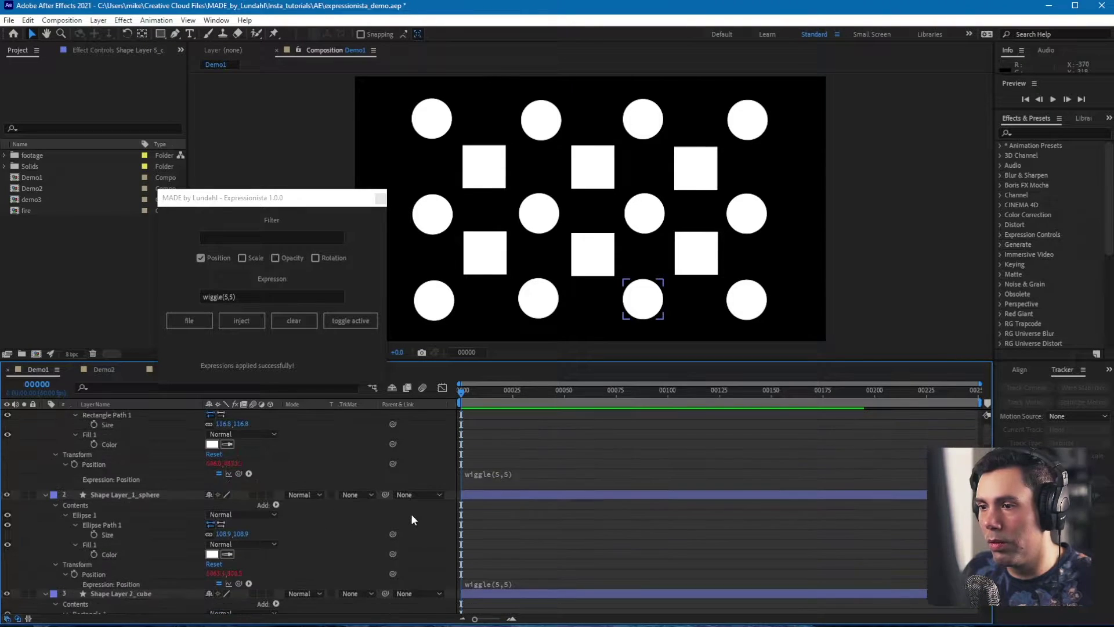
{"action": "scroll", "coordinate": [410, 513], "scroll_direction": "up", "scroll_amount": 1}
- Collapse all layers and clear the injected Position expressions from them with the script
{"action": "key", "text": "ctrl+a"}
{"action": "key", "text": "ctrl+grave"}
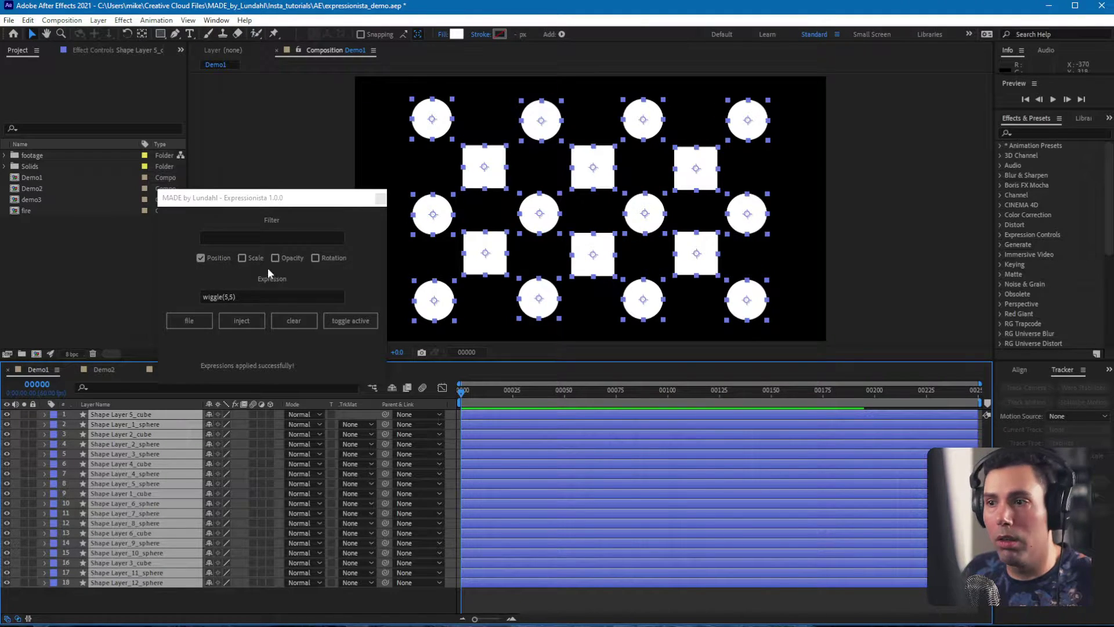
{"action": "left_click", "coordinate": [295, 320]}
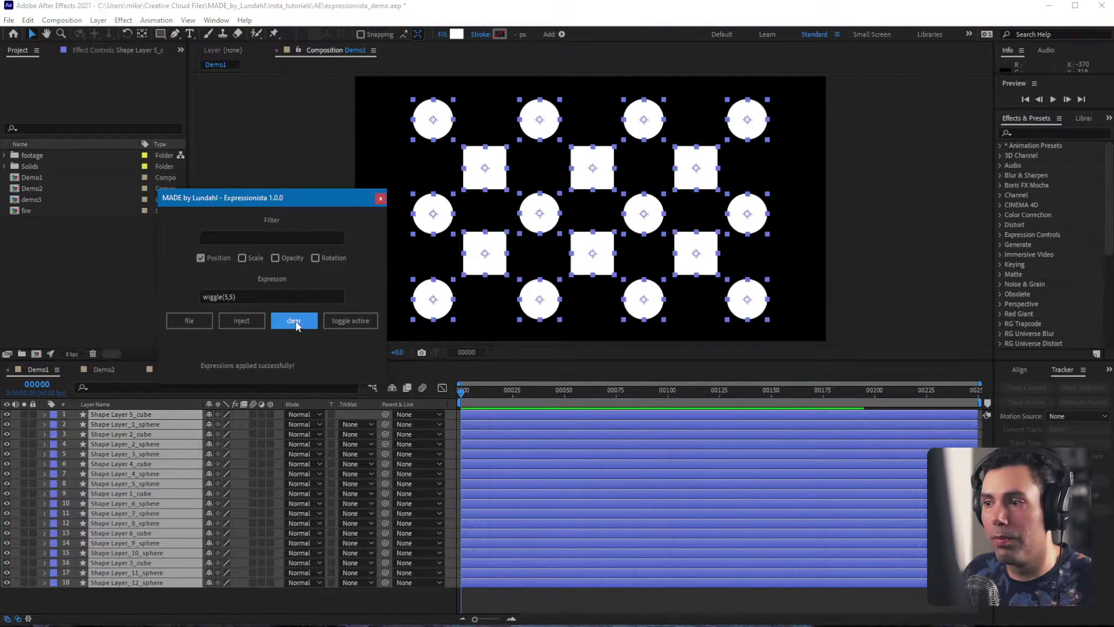
- Preview the composition's motion and return the playhead to frame 0
{"action": "left_click", "coordinate": [670, 386]}
{"action": "key", "text": "space"}
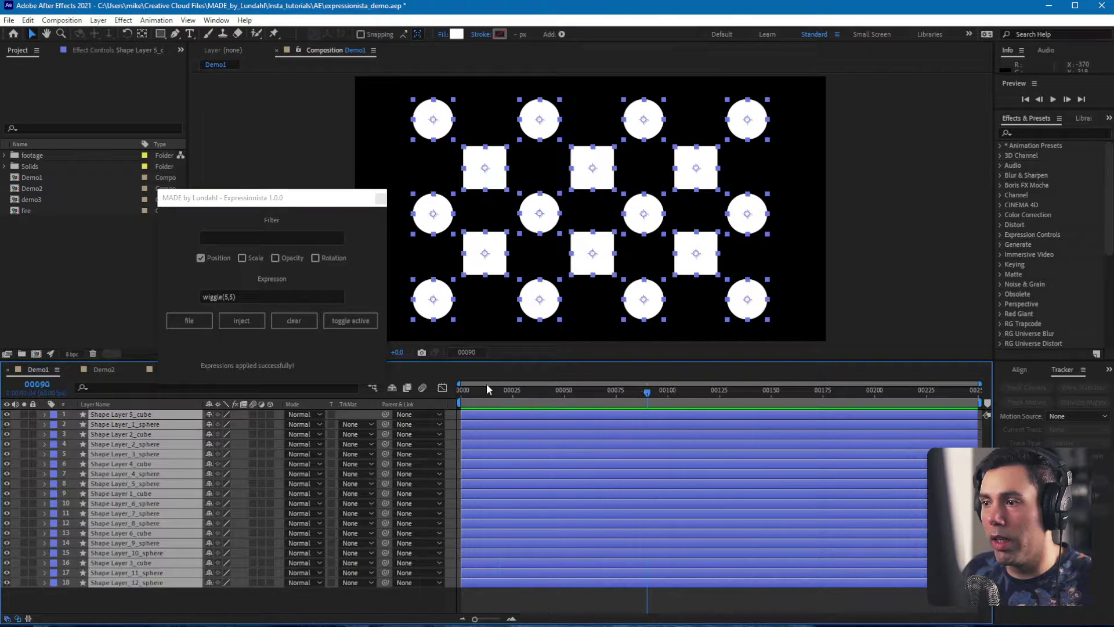
{"action": "left_click_drag", "start_coordinate": [503, 386], "coordinate": [398, 435]}
- Reveal the layers' modified properties, check whether Position still holds expressions, and collapse the layers again
{"action": "left_click", "coordinate": [198, 600]}
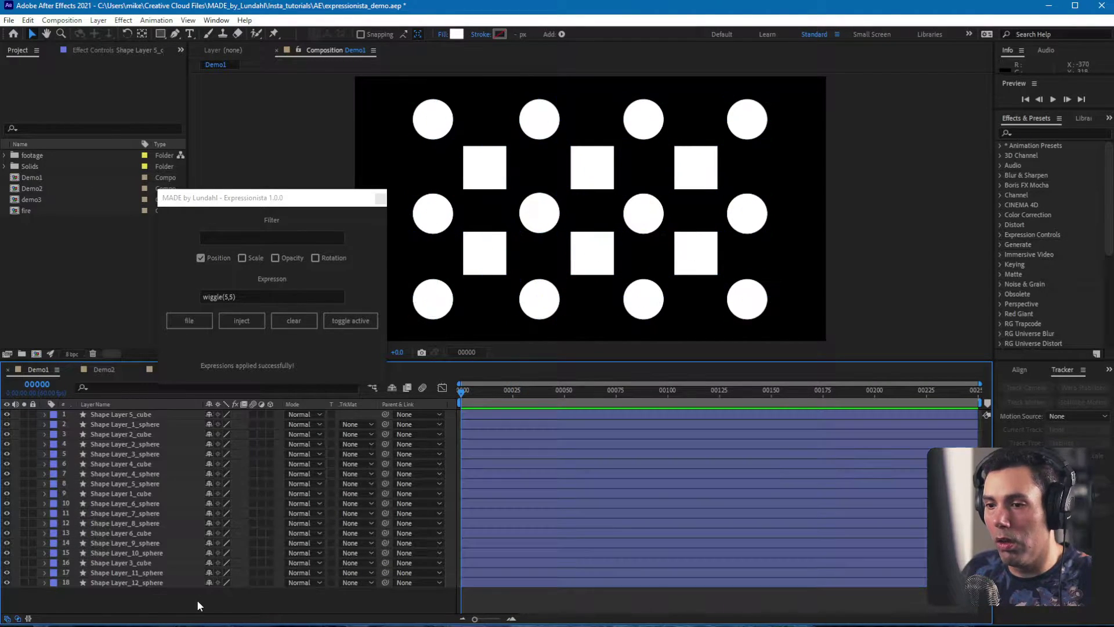
{"action": "key", "text": "u"}
{"action": "key", "text": "u"}
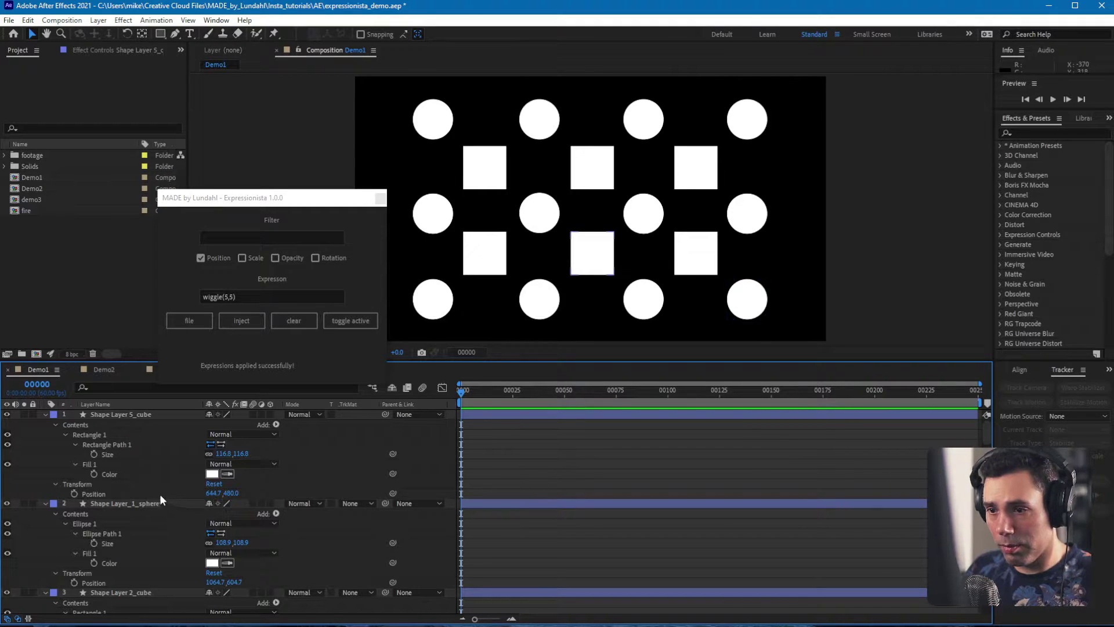
{"action": "scroll", "coordinate": [499, 493], "scroll_direction": "down", "scroll_amount": 8}
{"action": "scroll", "coordinate": [487, 509], "scroll_direction": "up", "scroll_amount": 8}
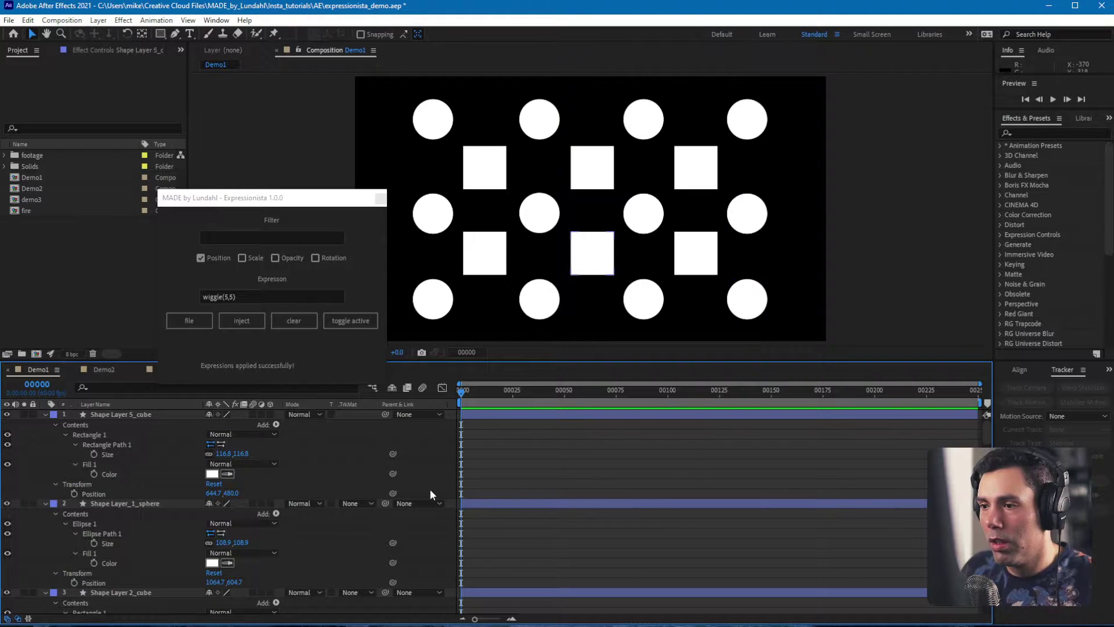
{"action": "key", "text": "ctrl+grave"}
- Inject wiggle(5,5) into the Position, Scale, Opacity and Rotation of all 18 shape layers
{"action": "left_click", "coordinate": [301, 197]}
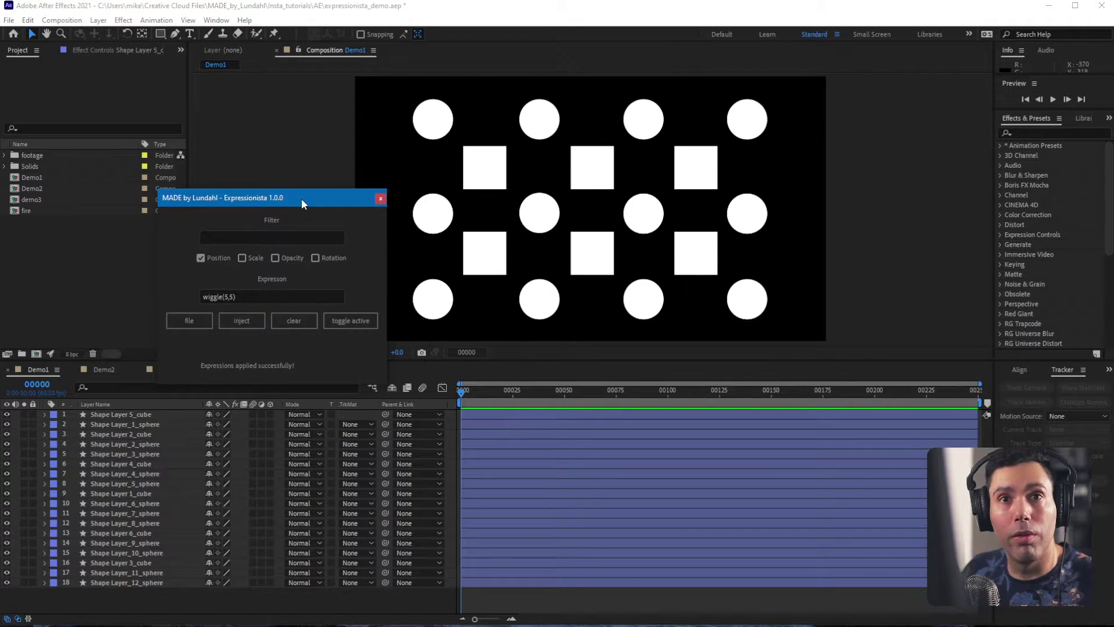
{"action": "left_click_drag", "start_coordinate": [156, 593], "coordinate": [128, 392]}
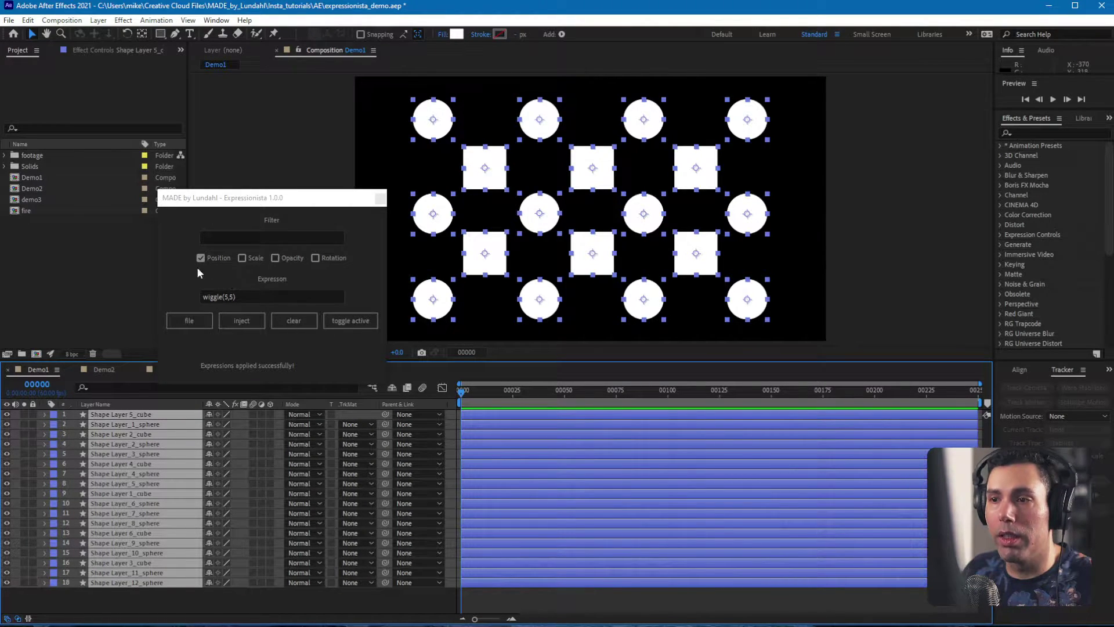
{"action": "left_click", "coordinate": [242, 257]}
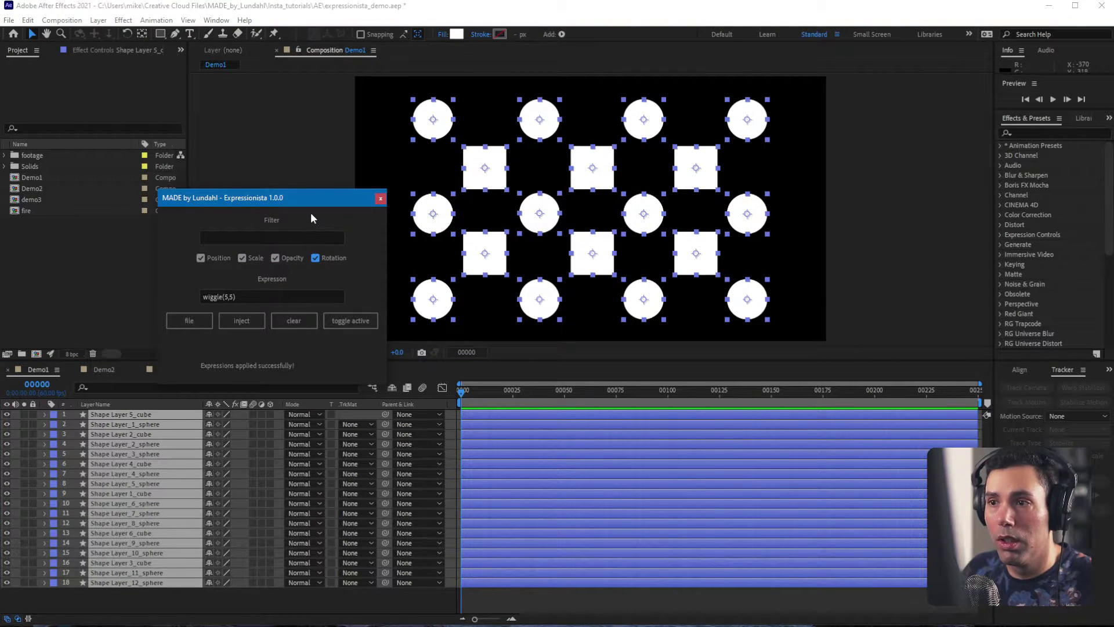
{"action": "left_click", "coordinate": [238, 324]}
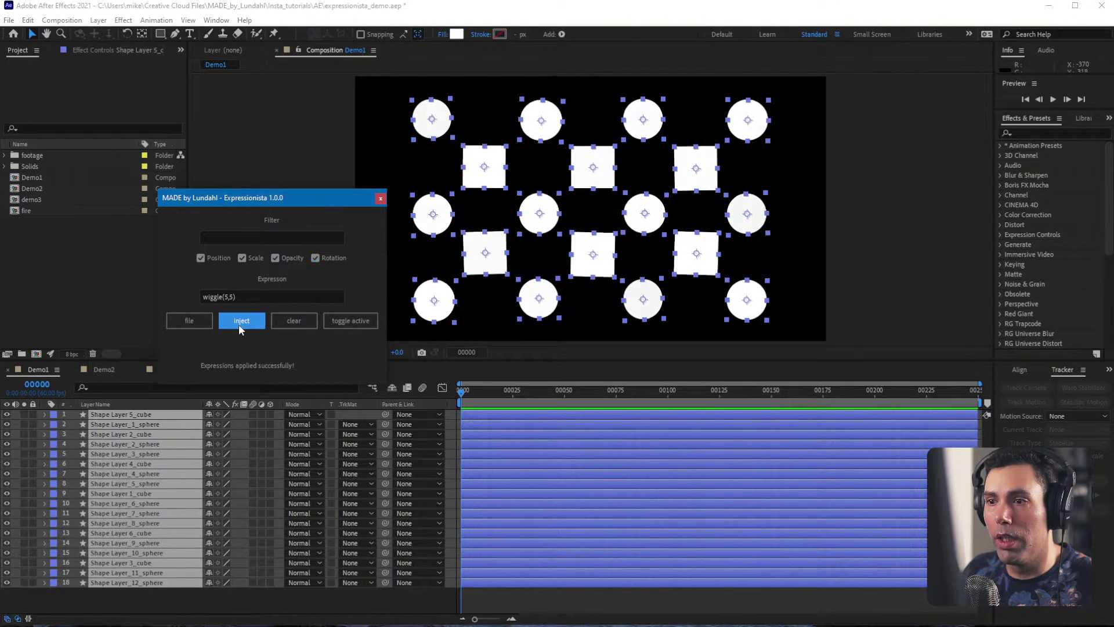
- Deselect the layers and play back the composition to preview the wiggle on the shapes
{"action": "left_click", "coordinate": [507, 391]}
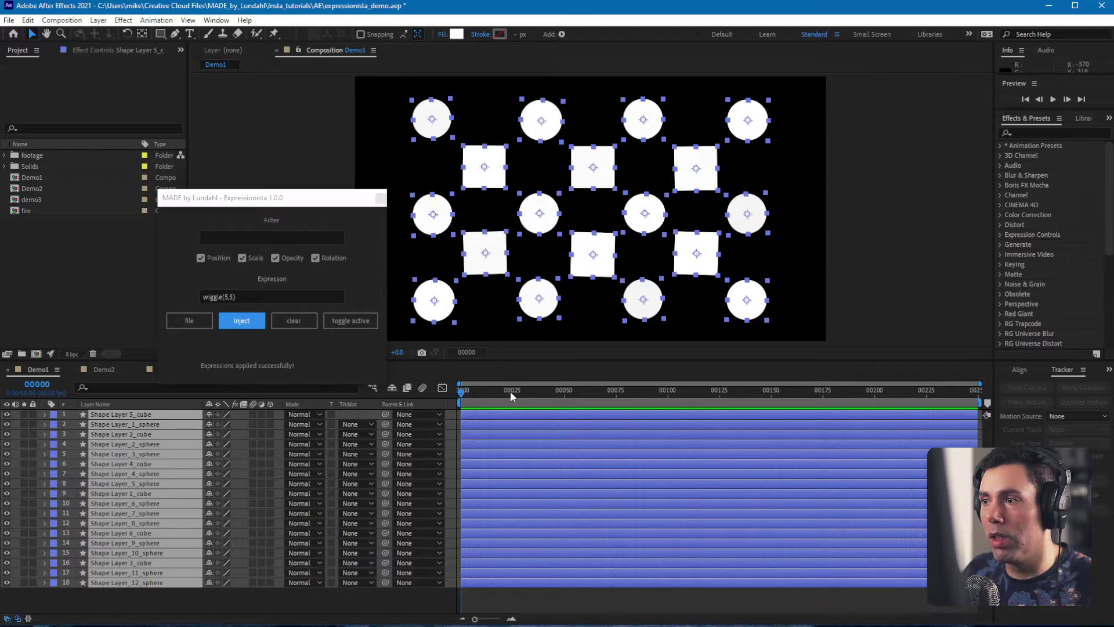
{"action": "left_click", "coordinate": [272, 597]}
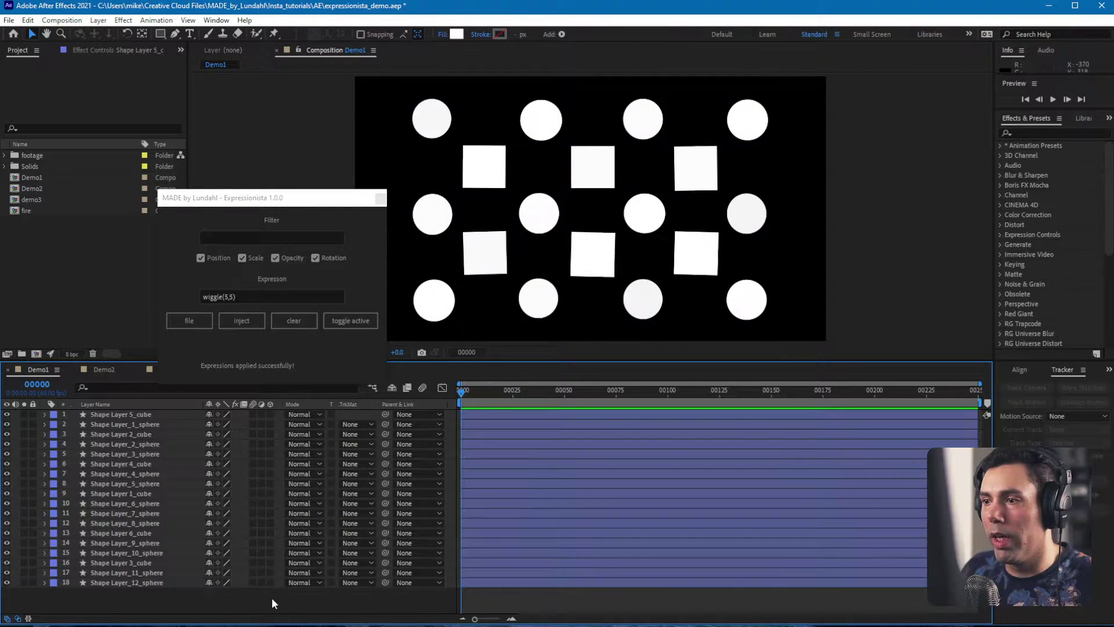
{"action": "key", "text": "space"}
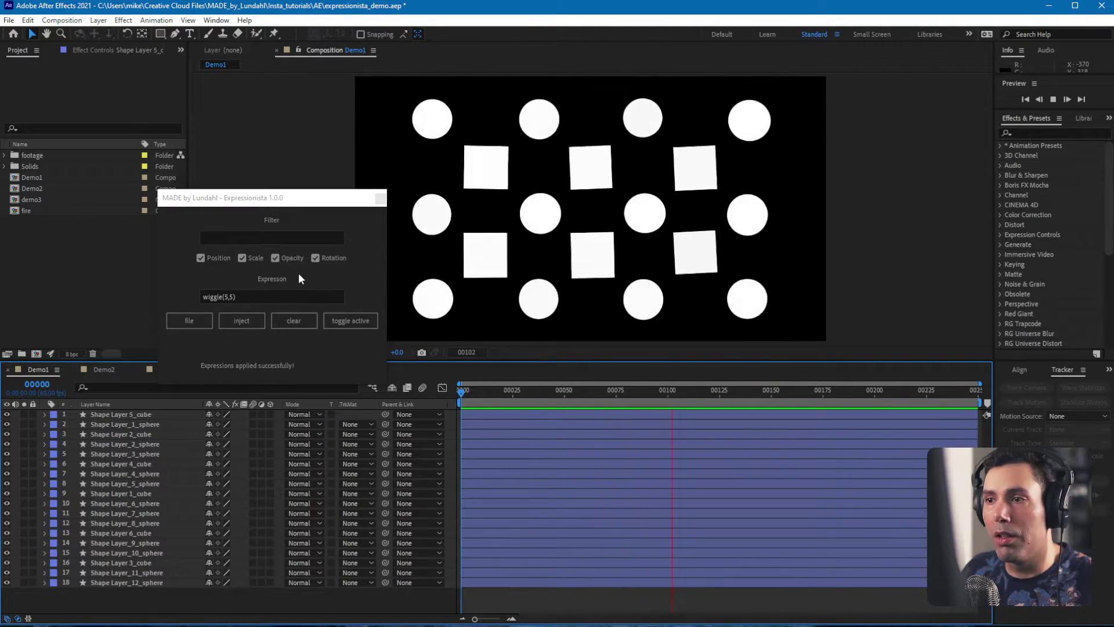
{"action": "key", "text": "space"}
- Clear the Position, Scale, Opacity and Rotation expressions from all 18 shape layers, and return the playhead to frame 0
{"action": "key", "text": "ctrl+a"}
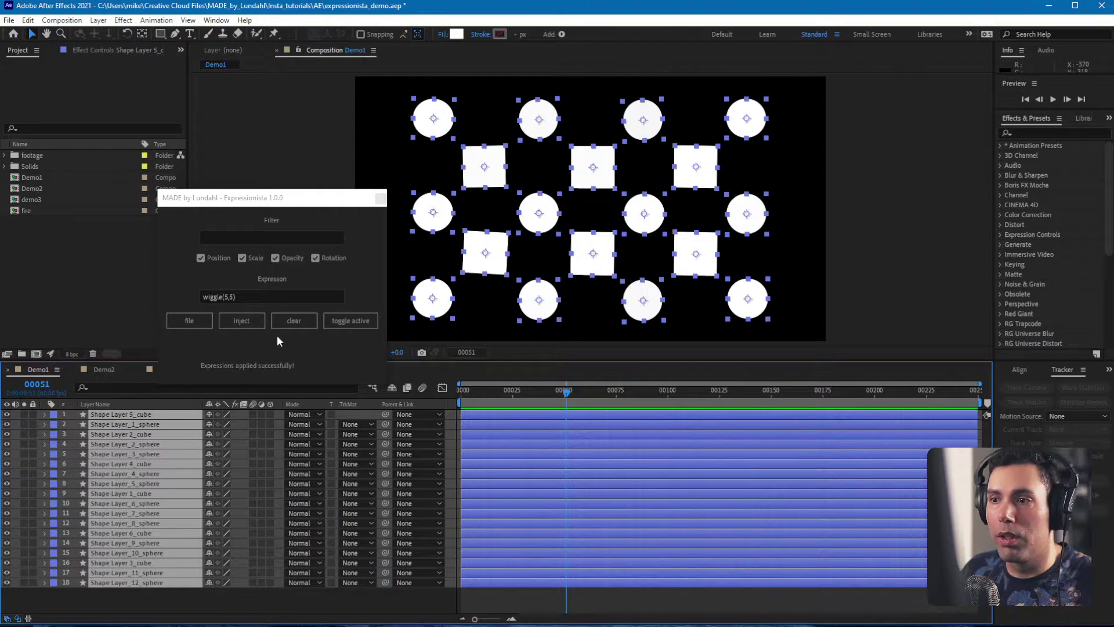
{"action": "left_click", "coordinate": [285, 329]}
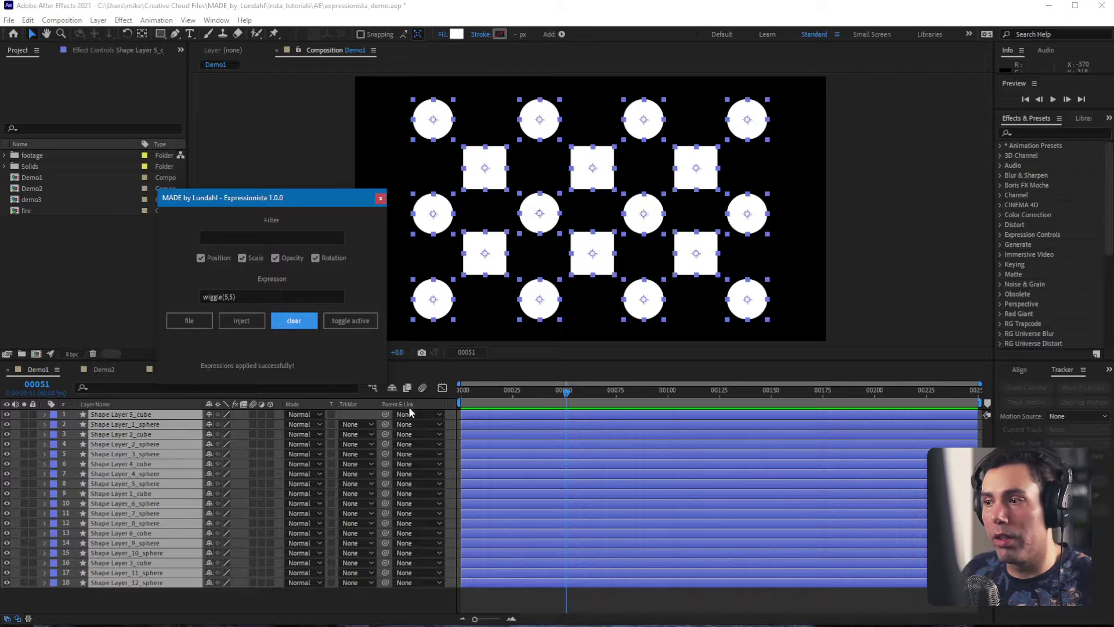
{"action": "left_click_drag", "start_coordinate": [531, 392], "coordinate": [444, 395]}
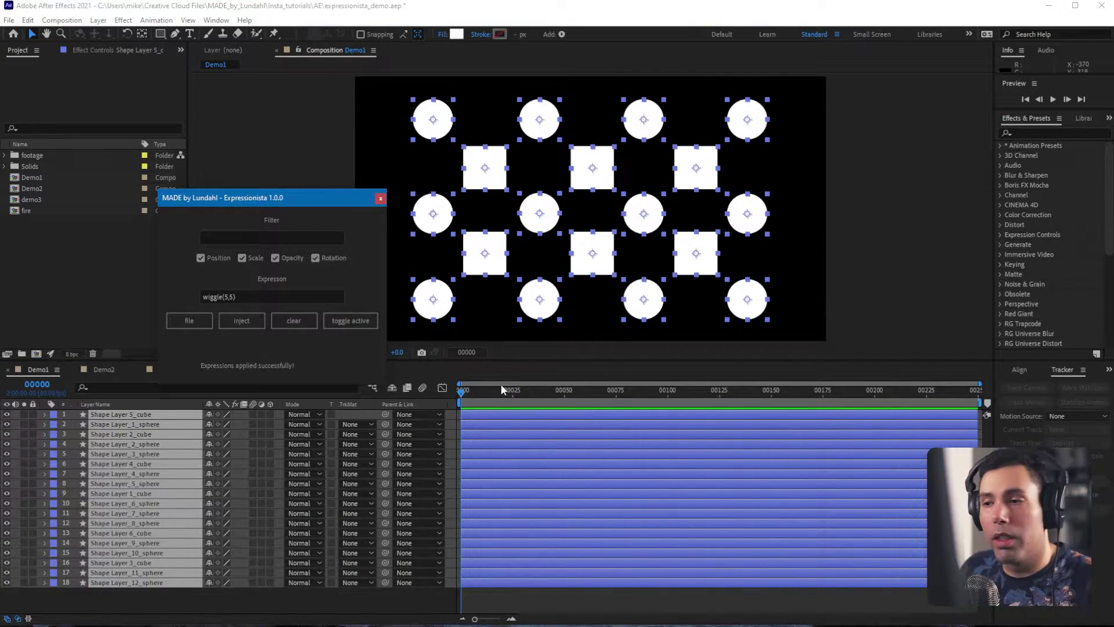
{"action": "left_click_drag", "start_coordinate": [469, 390], "coordinate": [514, 390]}
{"action": "left_click", "coordinate": [462, 391]}
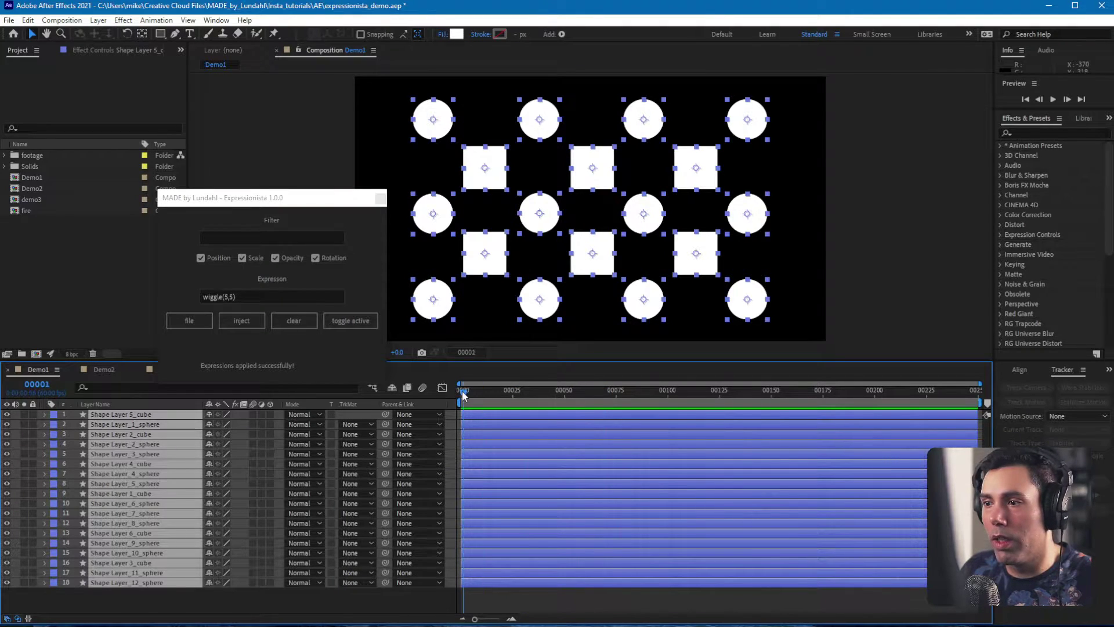
{"action": "left_click_drag", "start_coordinate": [467, 391], "coordinate": [438, 399]}
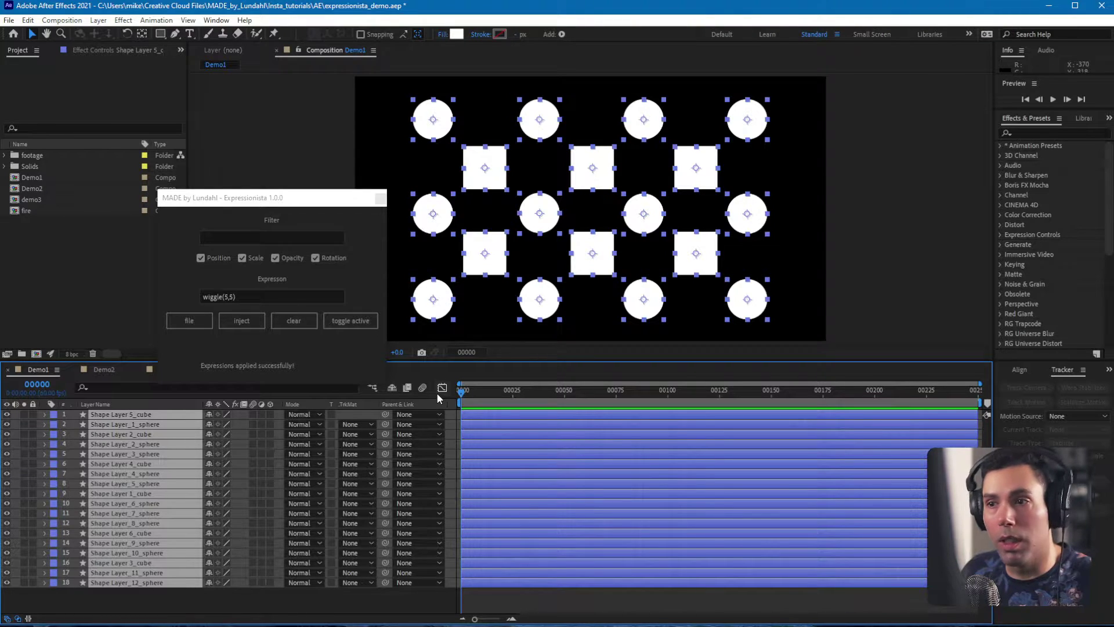
- Set the Expressionista layer filter to "_sphere"
{"action": "left_click", "coordinate": [263, 239]}
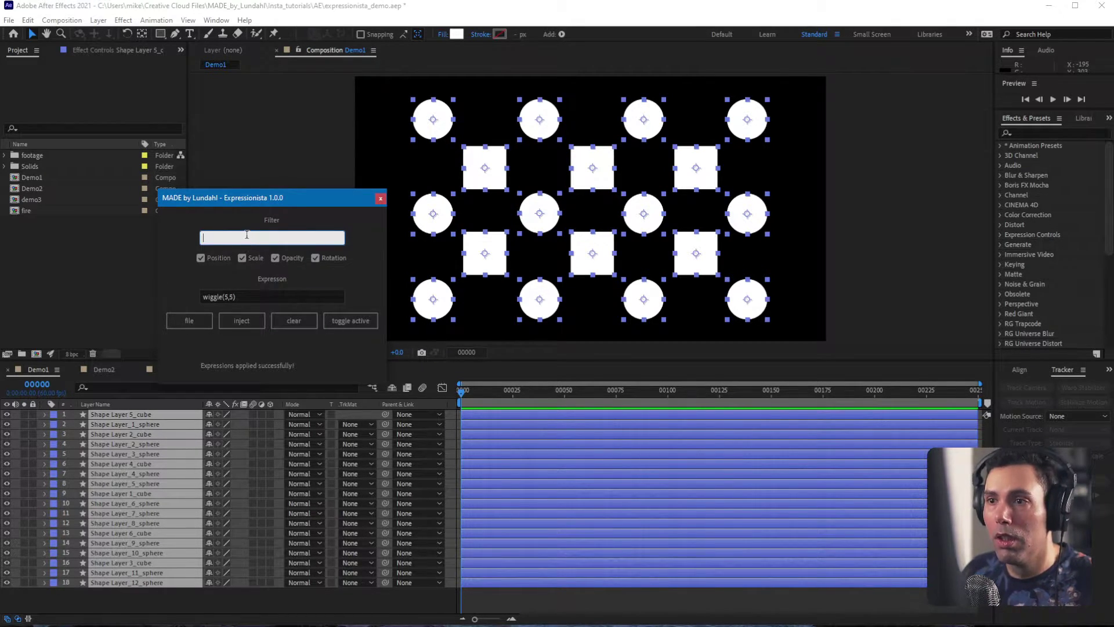
{"action": "type", "text": "_sphere"}
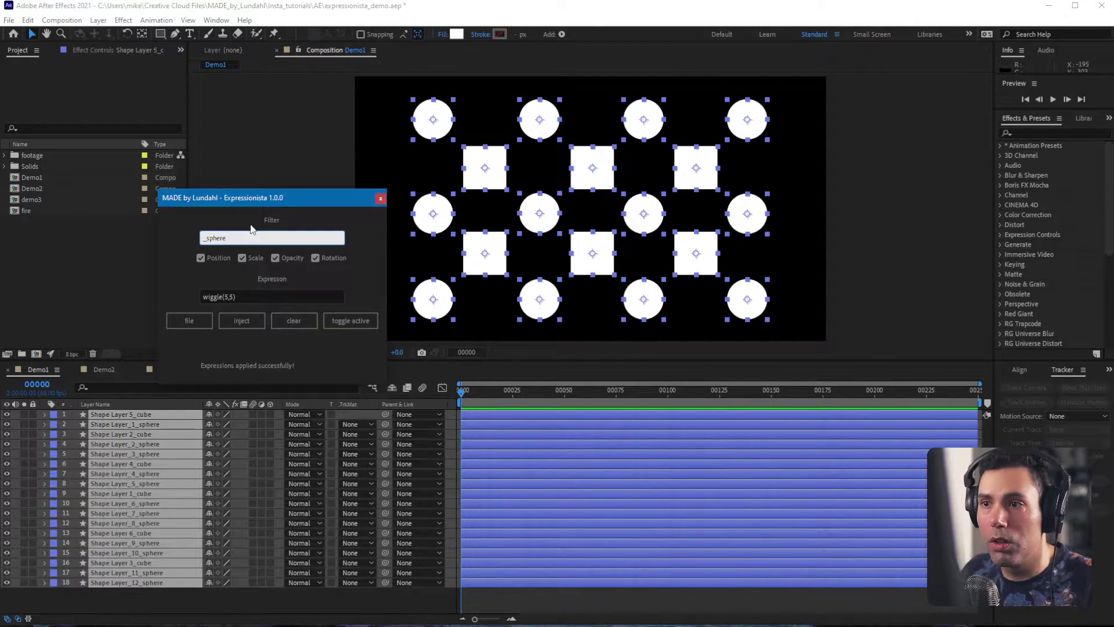
{"action": "double_click", "coordinate": [234, 238]}
{"action": "left_click", "coordinate": [233, 238]}
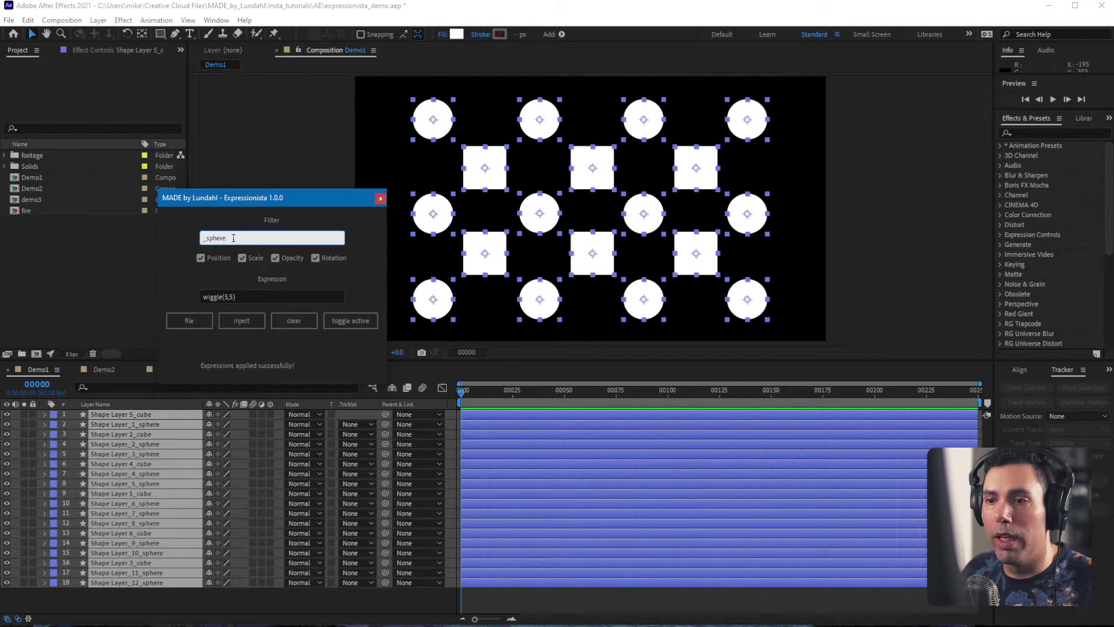
{"action": "double_click", "coordinate": [234, 238]}
{"action": "left_click", "coordinate": [250, 238]}
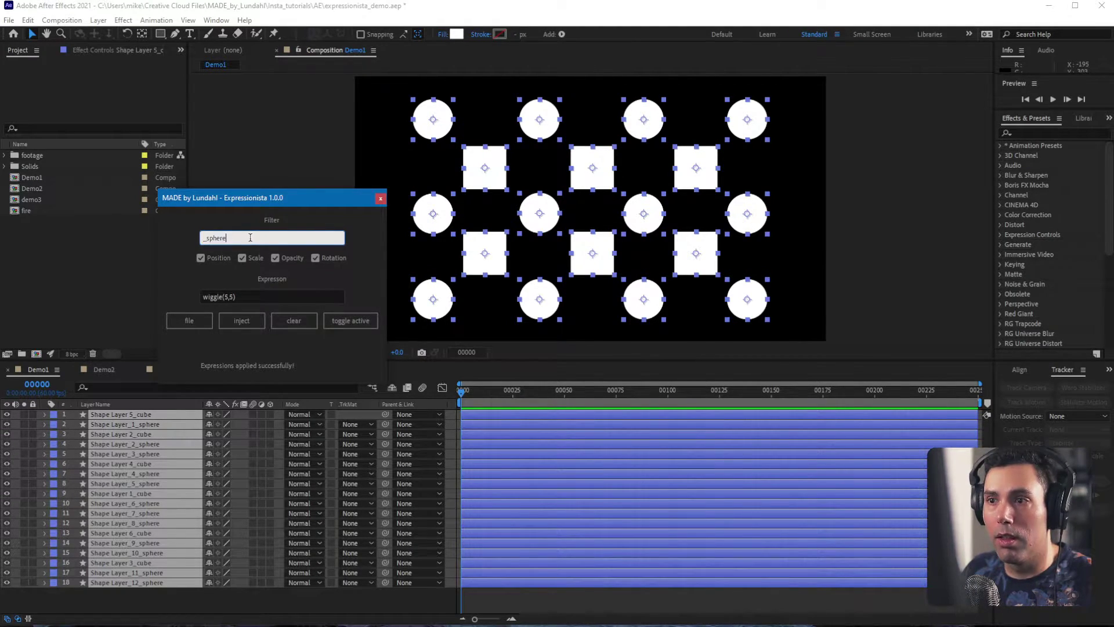
{"action": "left_click_drag", "start_coordinate": [250, 238], "coordinate": [171, 244]}
{"action": "left_click", "coordinate": [235, 237]}
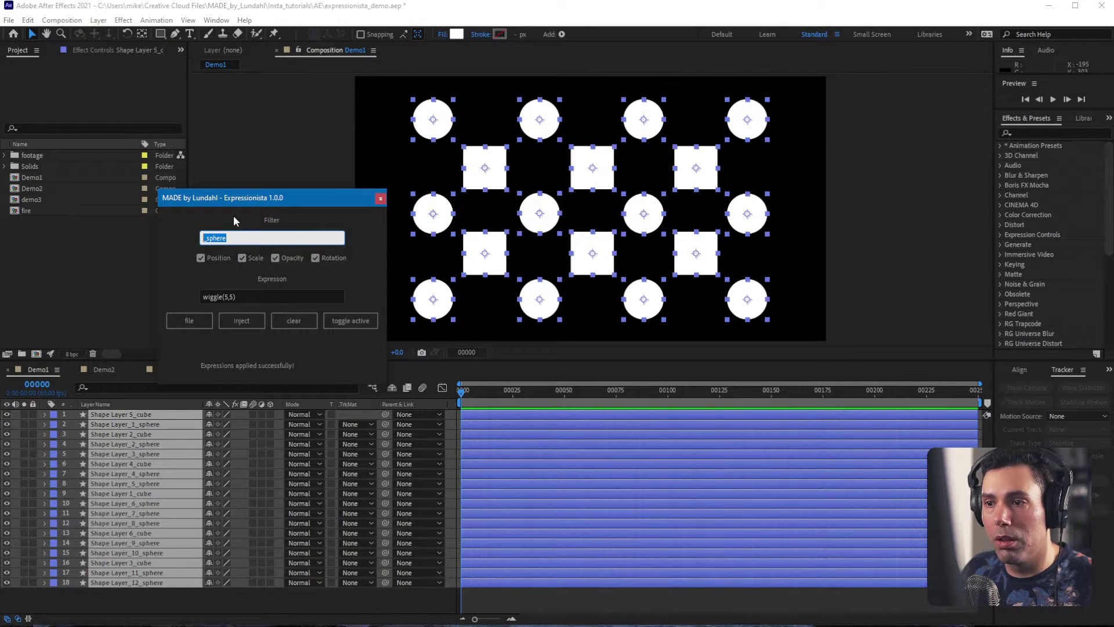
- Inject wiggle(5,5) into the transform properties of the filtered sphere layers, and preview the motion with nothing selected
{"action": "left_click", "coordinate": [245, 319]}
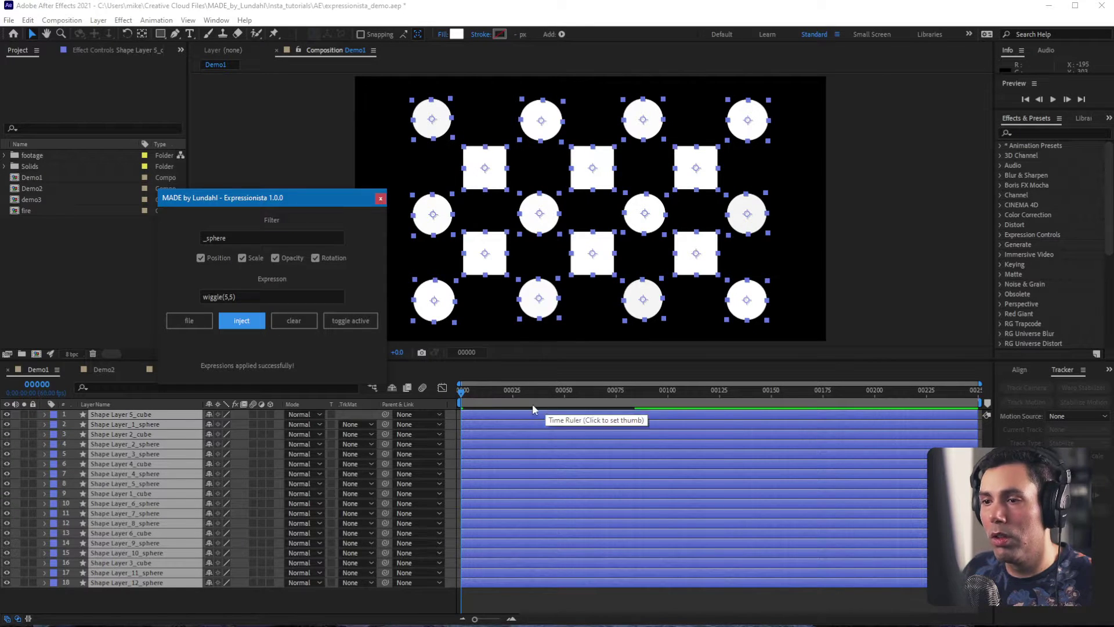
{"action": "left_click", "coordinate": [263, 595]}
{"action": "key", "text": "space"}
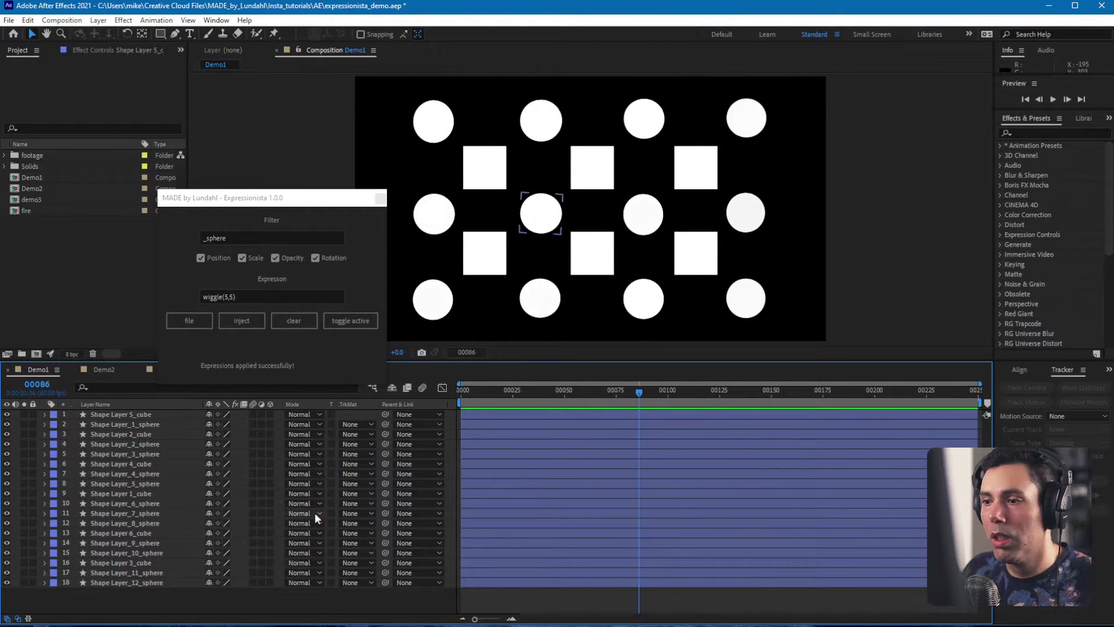
- Clear the expressions from the sphere layers with all layers selected, and empty the layer filter
{"action": "left_click_drag", "start_coordinate": [200, 596], "coordinate": [124, 396]}
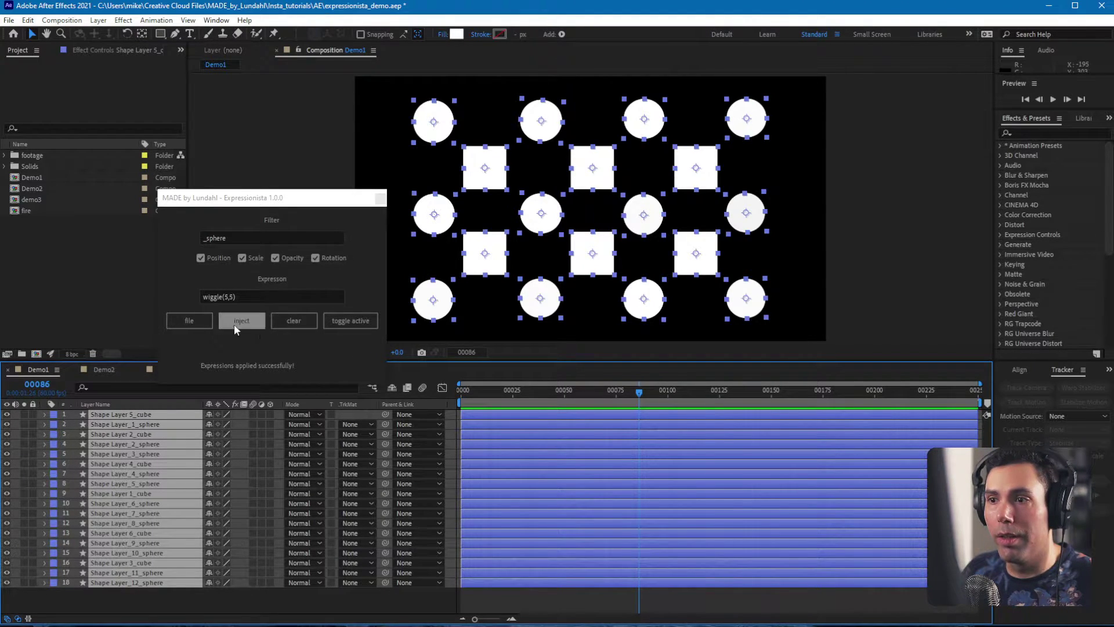
{"action": "left_click", "coordinate": [299, 322]}
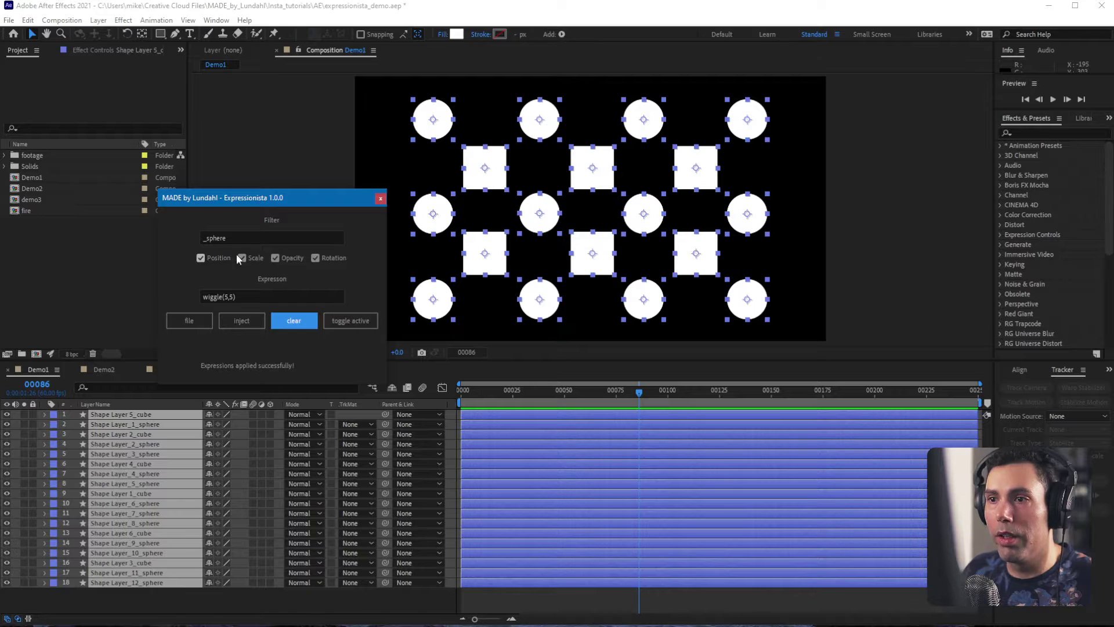
{"action": "double_click", "coordinate": [247, 236]}
{"action": "key", "text": "BackSpace"}
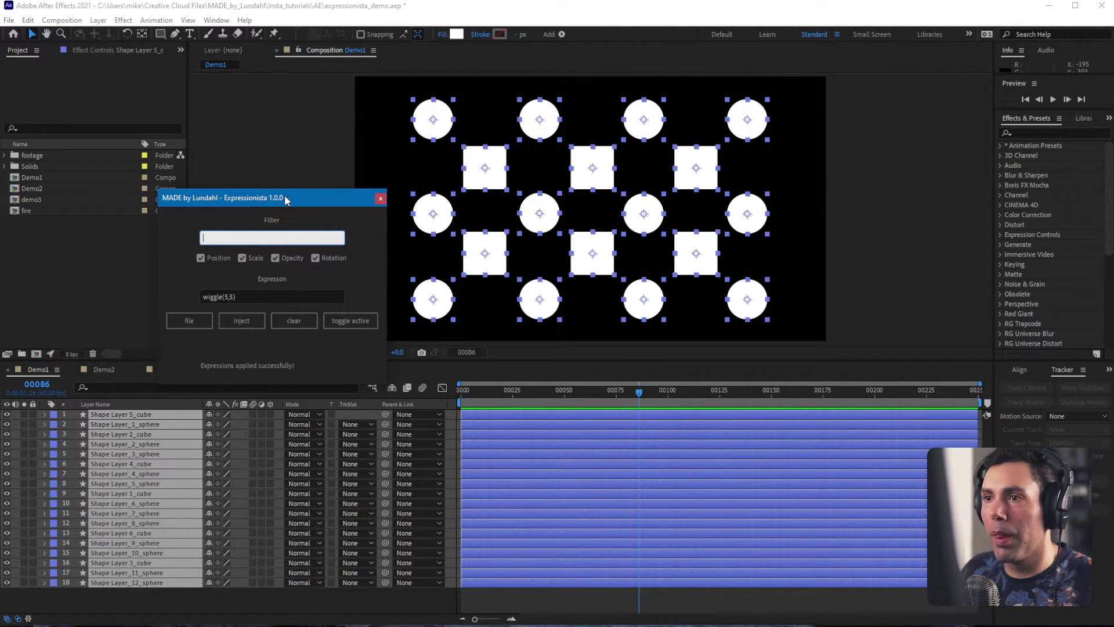
- Inject wiggle(5,5) into the four transform properties of all 18 unfiltered layers, and preview the motion
{"action": "left_click_drag", "start_coordinate": [285, 199], "coordinate": [275, 197]}
{"action": "left_click", "coordinate": [231, 319]}
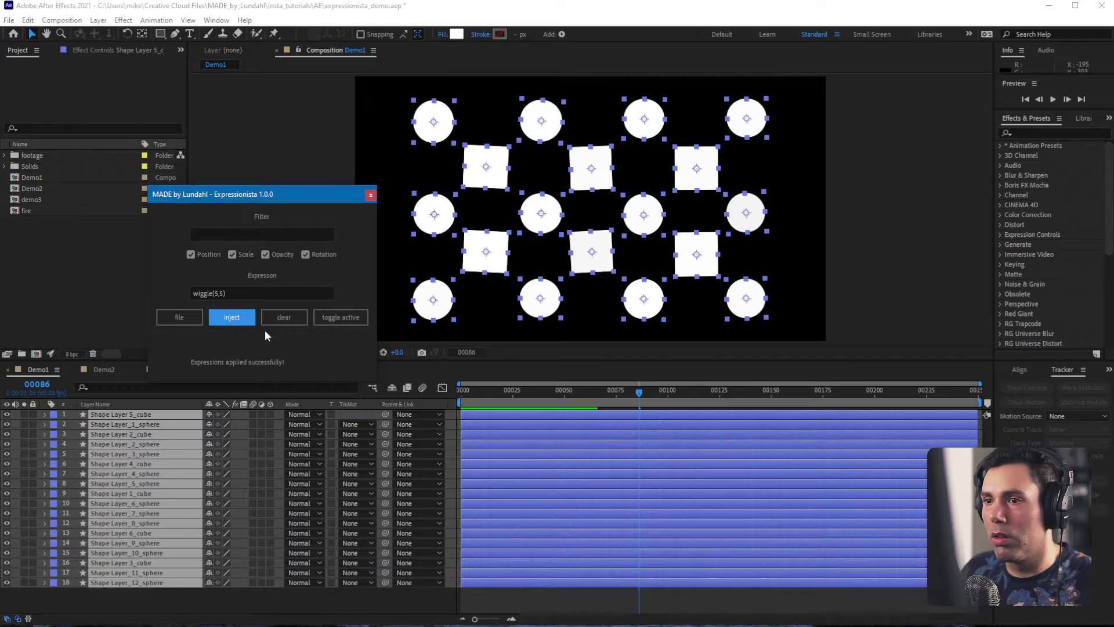
{"action": "left_click", "coordinate": [253, 597]}
{"action": "key", "text": "space"}
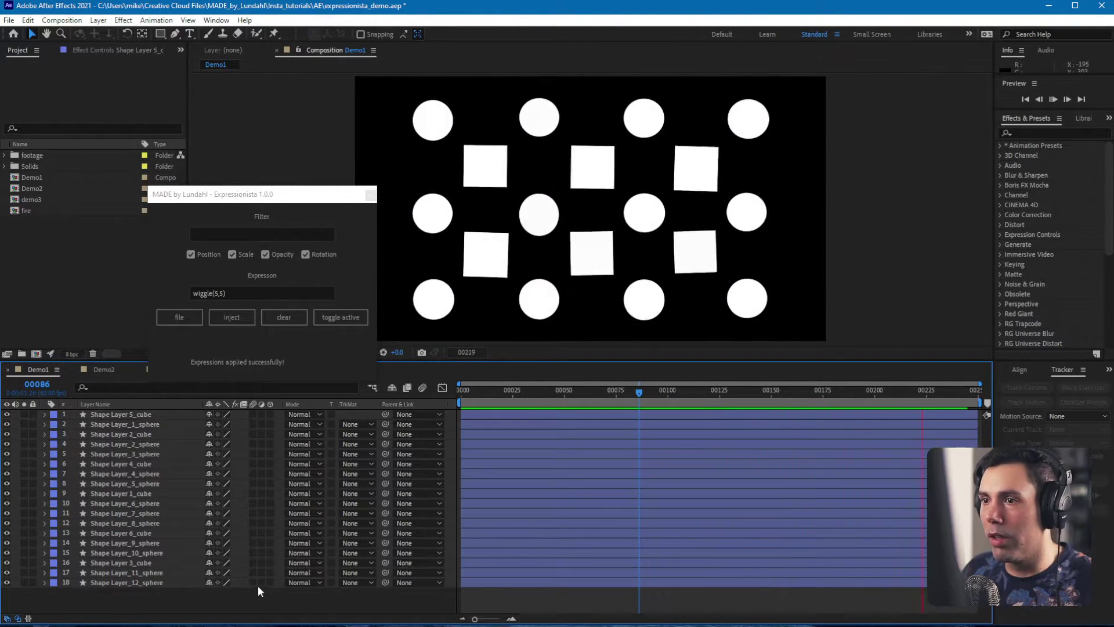
{"action": "key", "text": "space"}
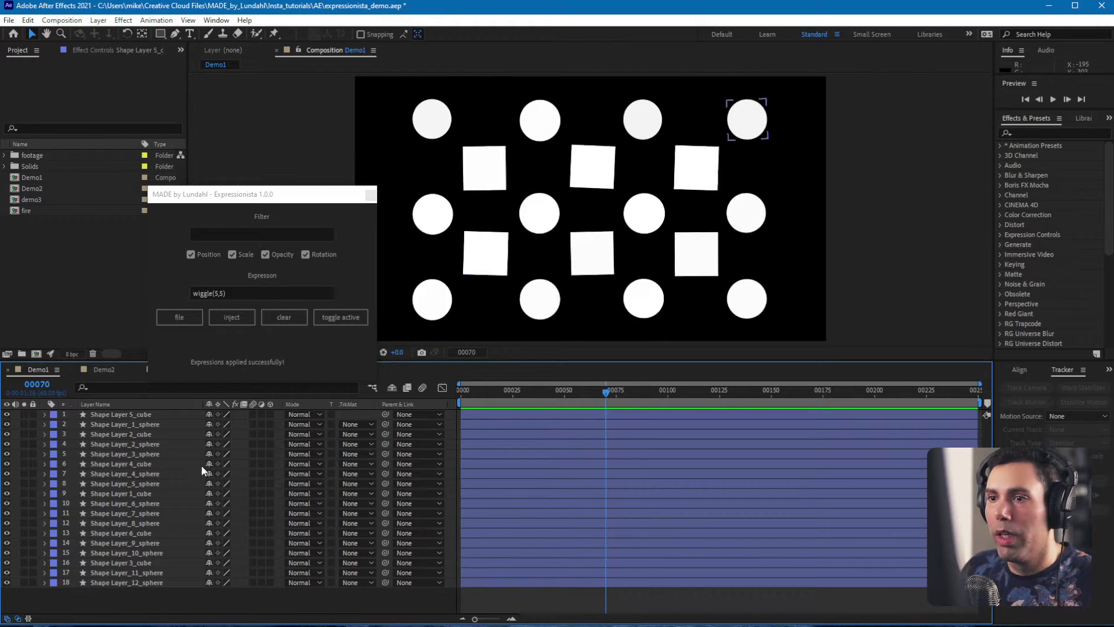
- Clear the expressions from only the layers matching the filter "_sphere", and play back the composition to check the result
{"action": "key", "text": "ctrl+a"}
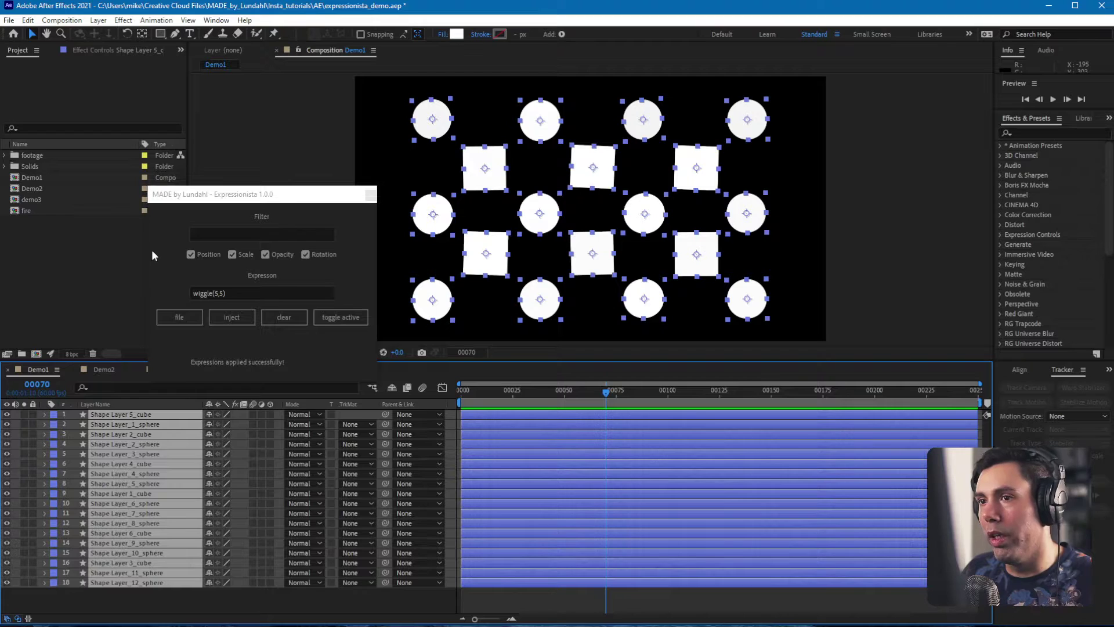
{"action": "left_click", "coordinate": [222, 234]}
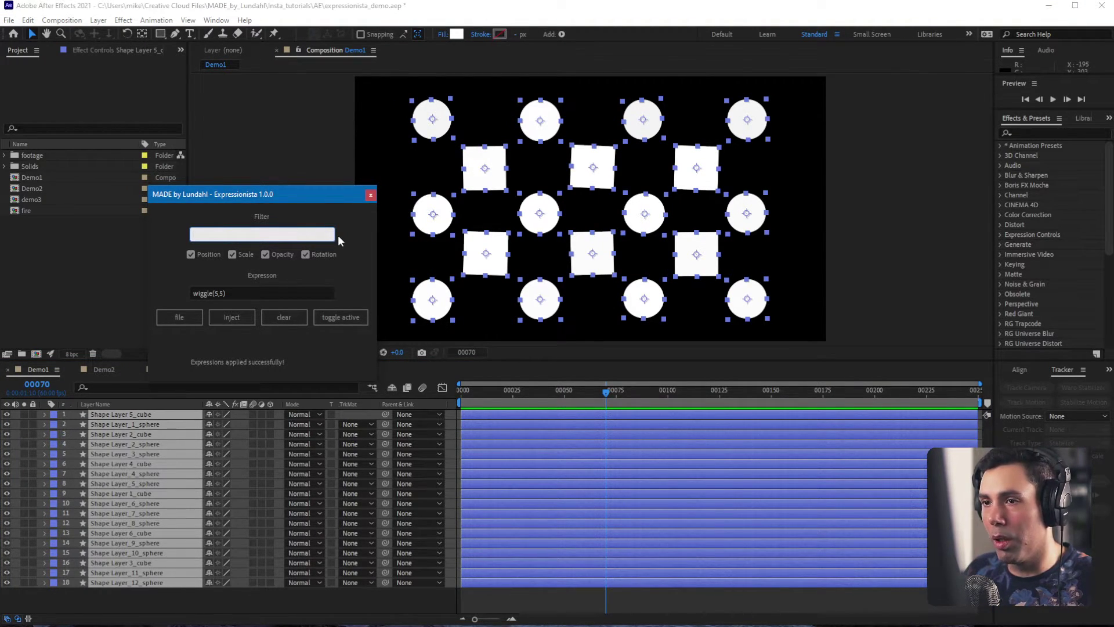
{"action": "type", "text": "_sphere"}
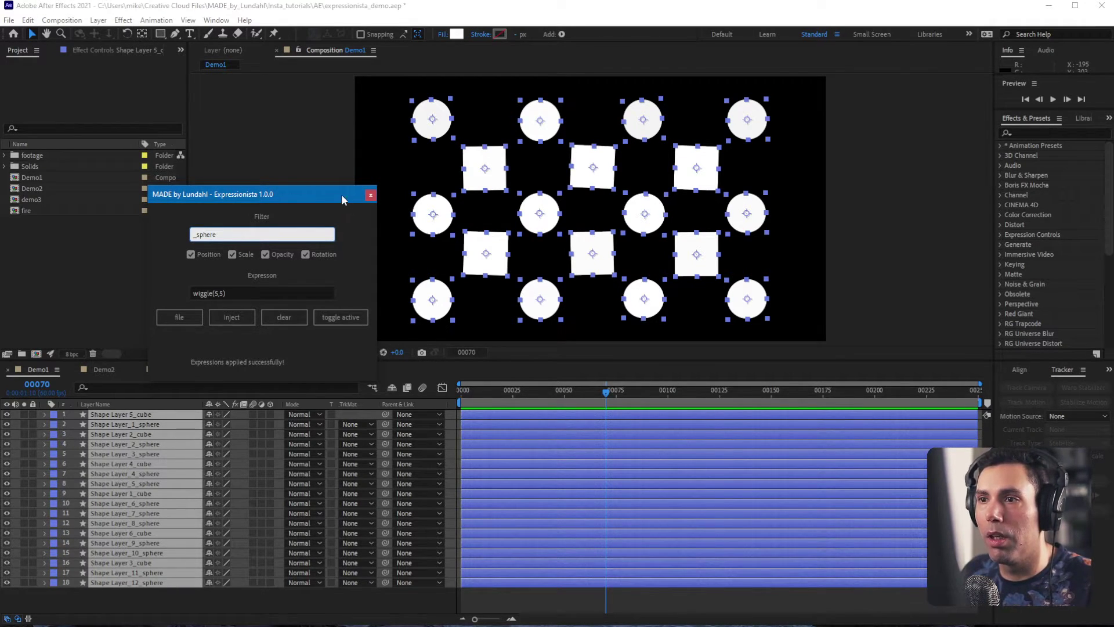
{"action": "double_click", "coordinate": [248, 229]}
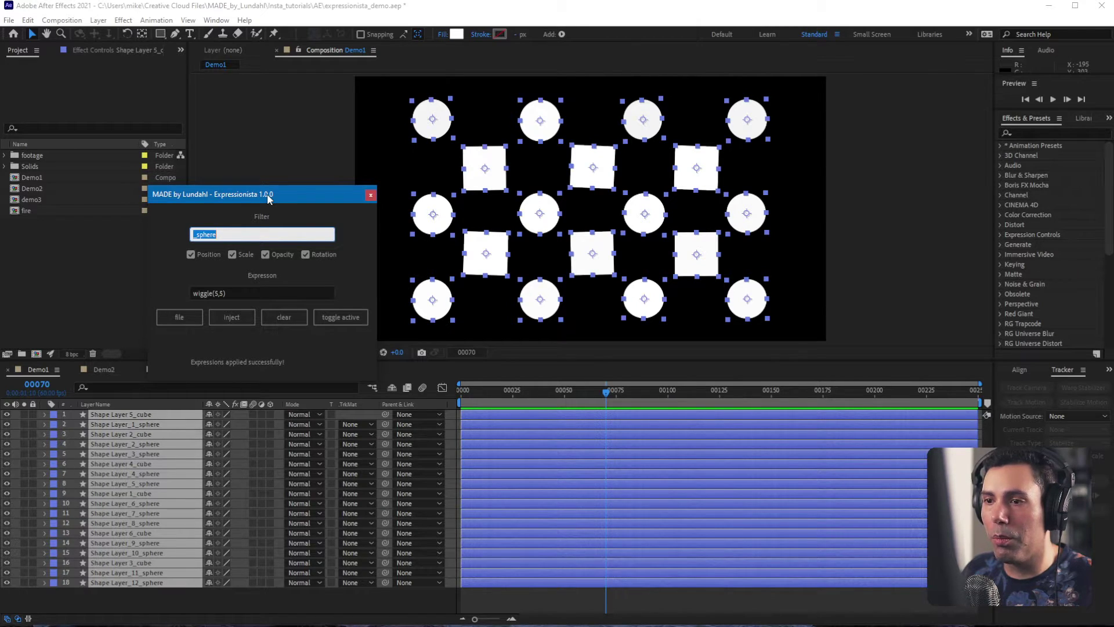
{"action": "left_click", "coordinate": [287, 318]}
{"action": "left_click", "coordinate": [222, 596]}
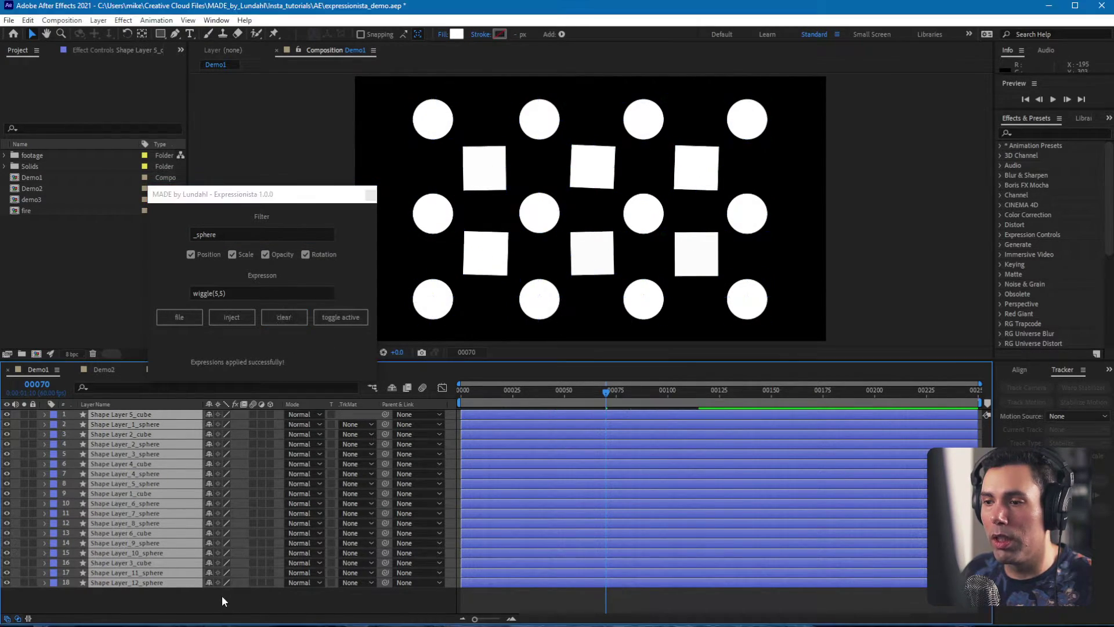
{"action": "key", "text": "space"}
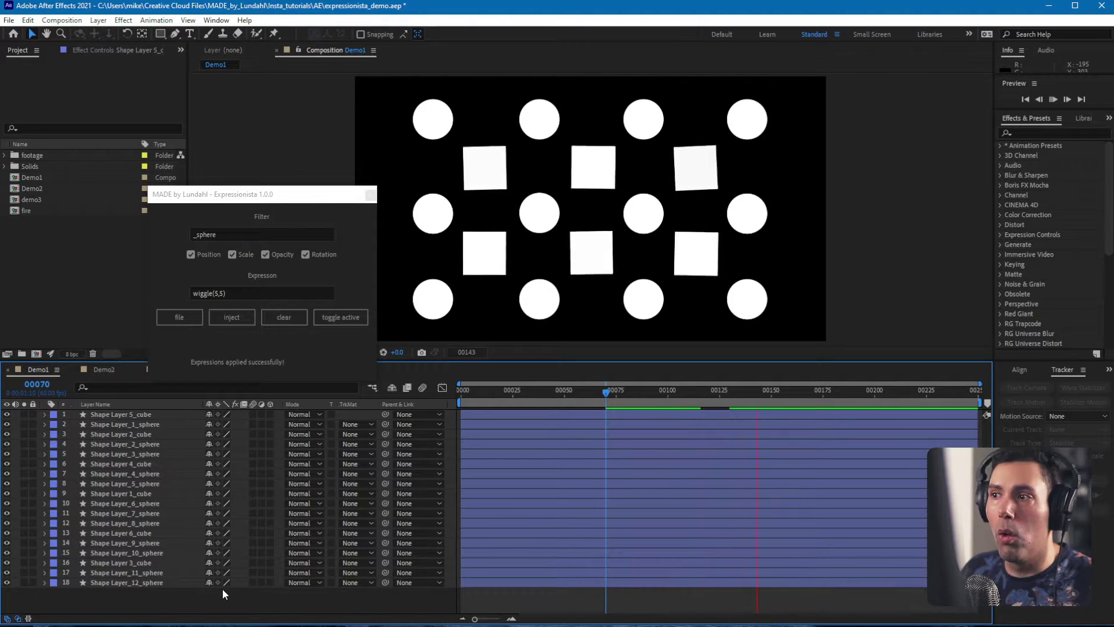
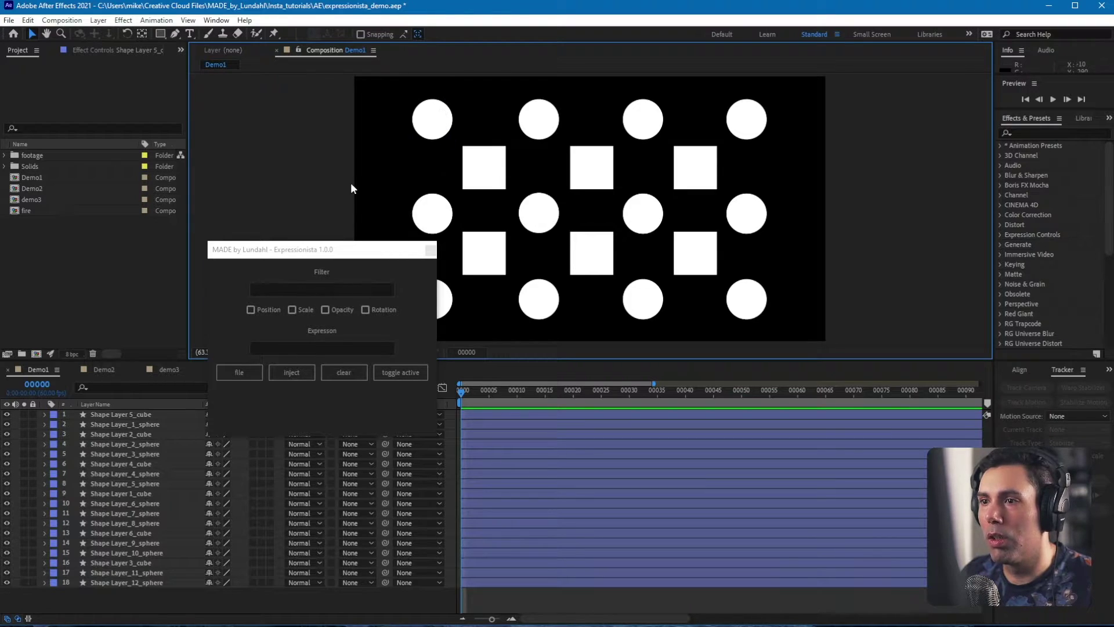
- Load wiggle.jsx from the ae_expressions folder as the expression file in Expressionista
{"action": "left_click_drag", "start_coordinate": [314, 243], "coordinate": [311, 235]}
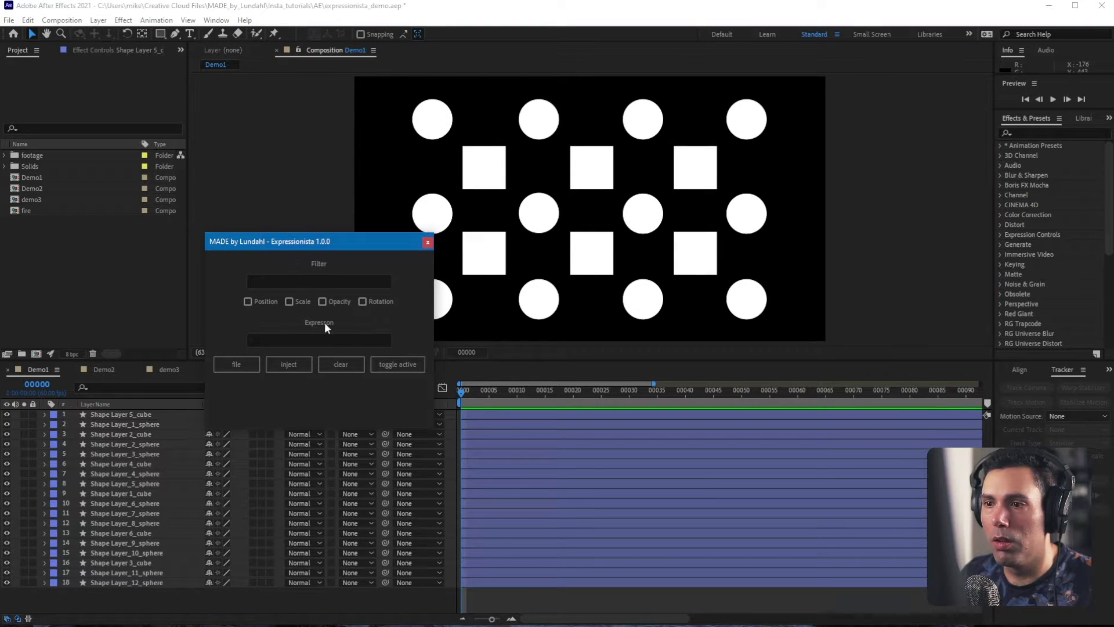
{"action": "left_click", "coordinate": [243, 364]}
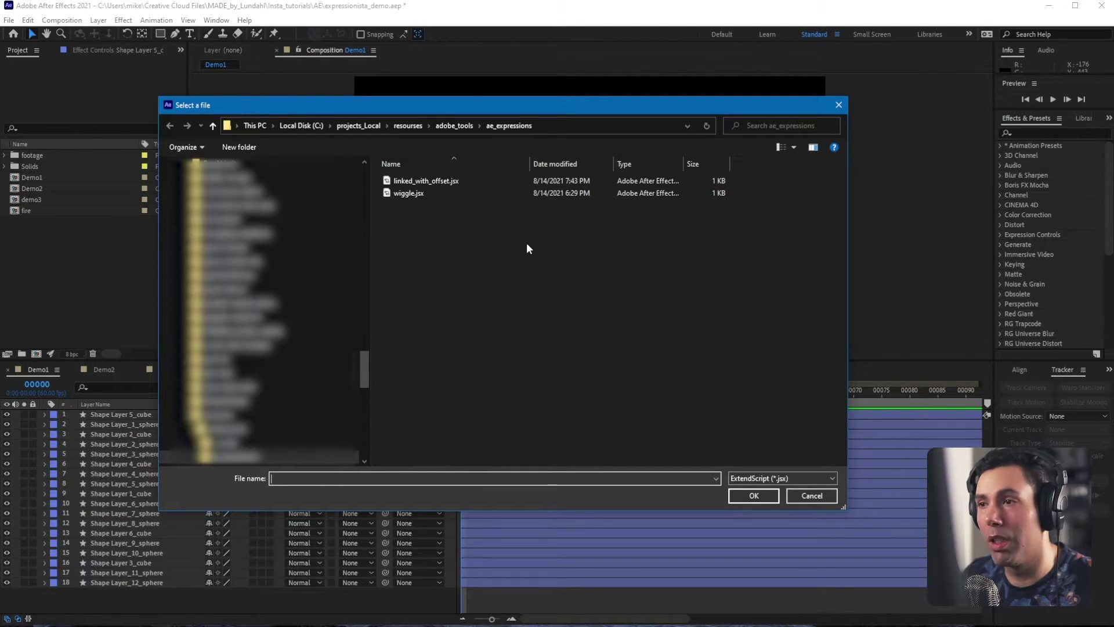
{"action": "left_click", "coordinate": [419, 196]}
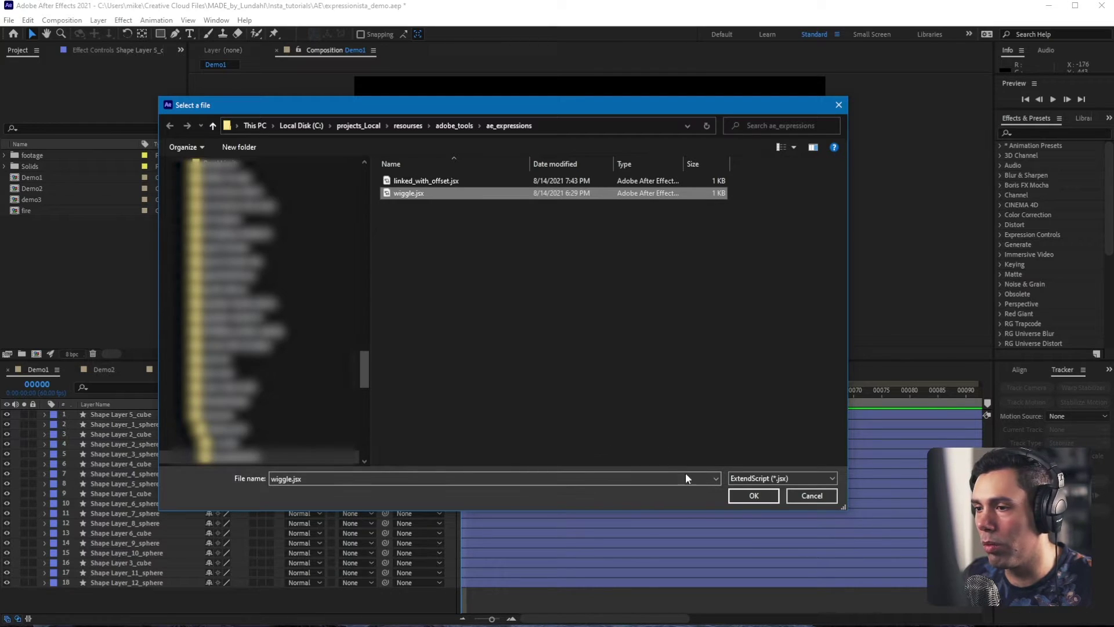
{"action": "left_click", "coordinate": [742, 493]}
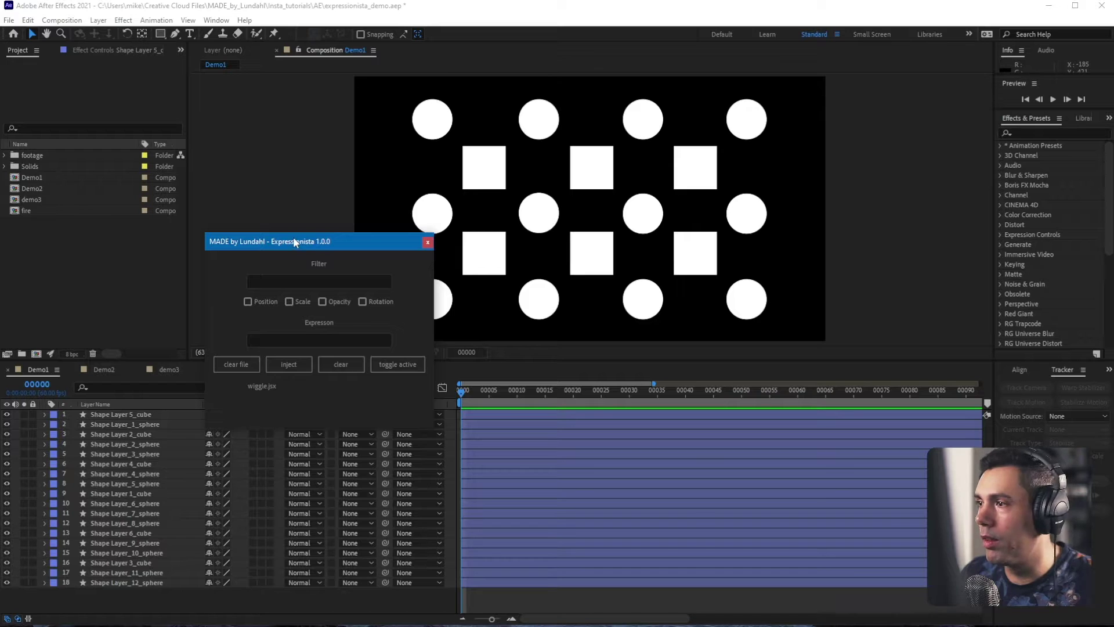
- Bring wiggle.jsx into view in Notepad++ to examine its amplitude and frequency variables, and return to Expressionista in After Effects
{"action": "left_click_drag", "start_coordinate": [1113, 191], "coordinate": [706, 191]}
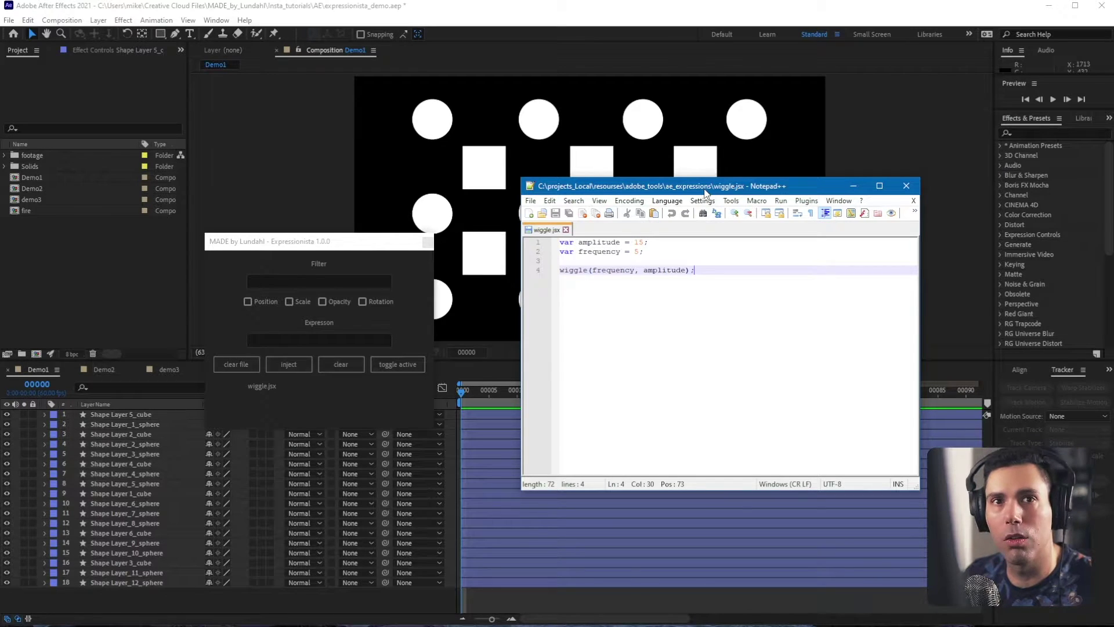
{"action": "left_click_drag", "start_coordinate": [705, 191], "coordinate": [1113, 206]}
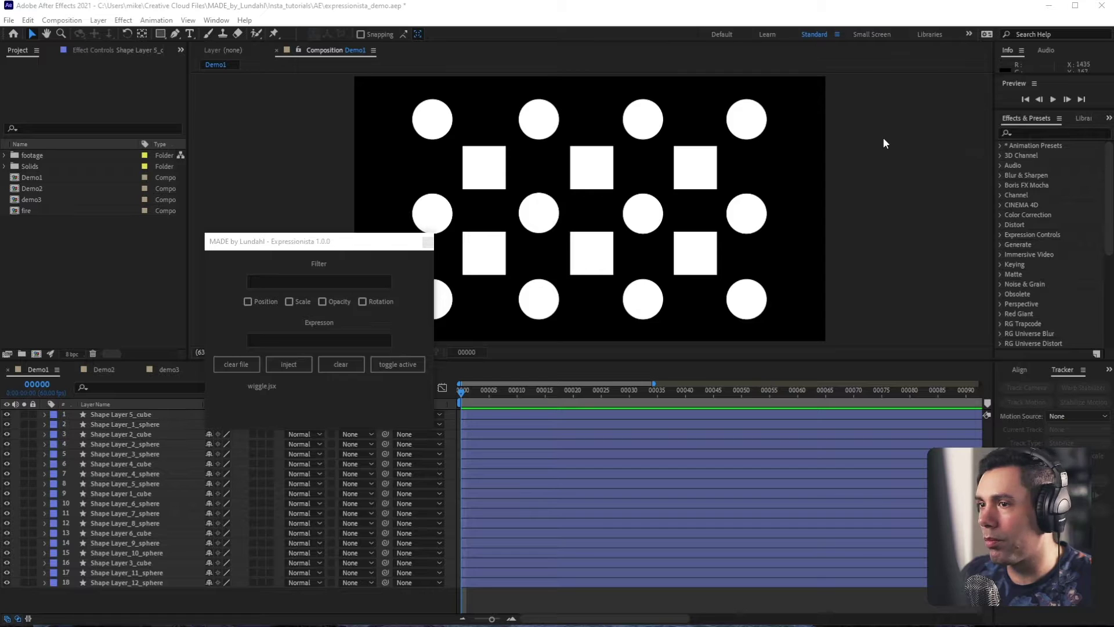
{"action": "left_click", "coordinate": [268, 241]}
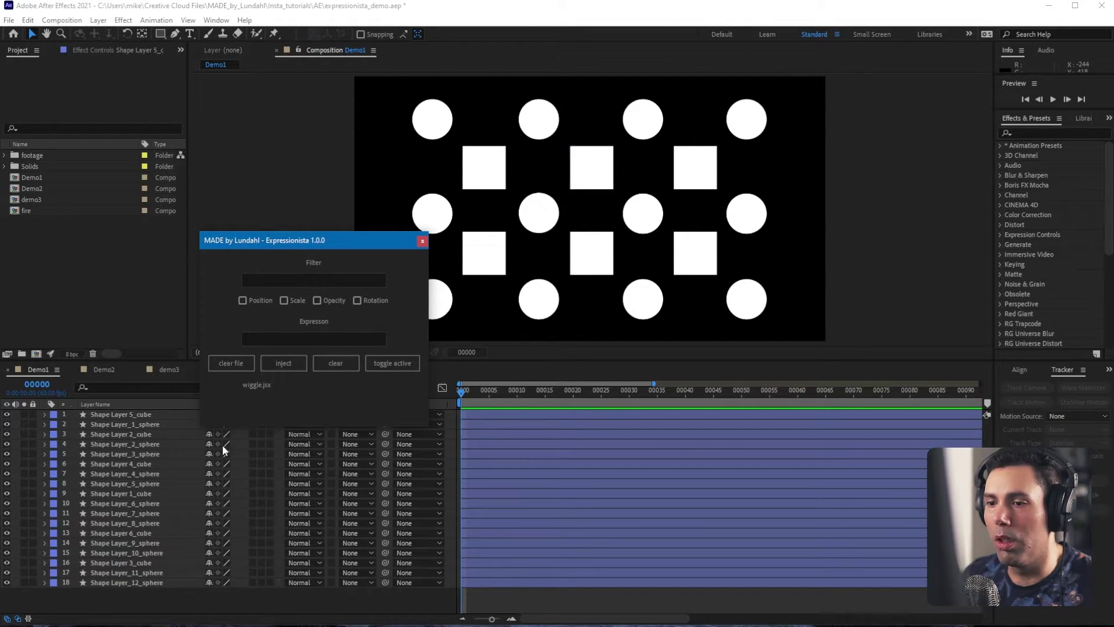
- Inject the wiggle.jsx expression into the Position of all 18 shape layers
{"action": "left_click_drag", "start_coordinate": [138, 593], "coordinate": [110, 415]}
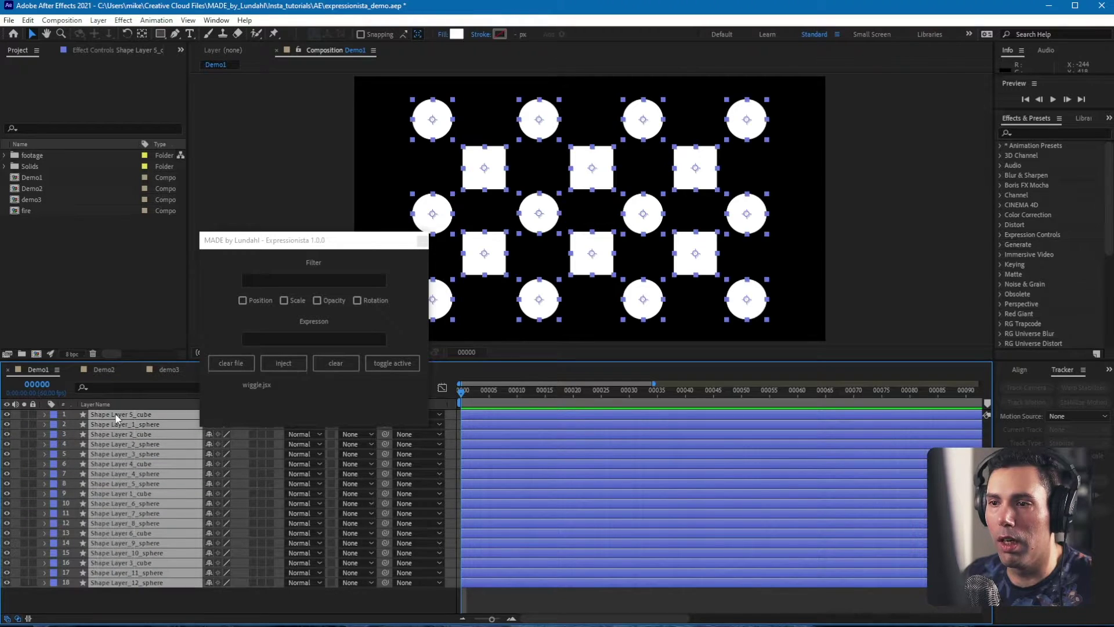
{"action": "left_click", "coordinate": [243, 305]}
{"action": "left_click", "coordinate": [242, 301]}
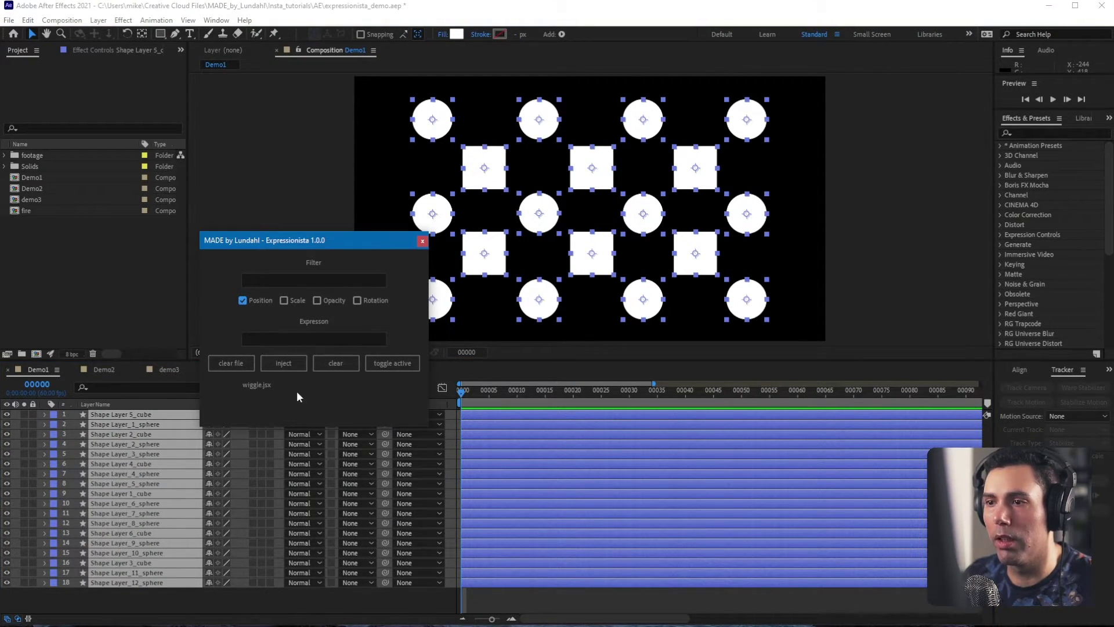
{"action": "left_click", "coordinate": [285, 363]}
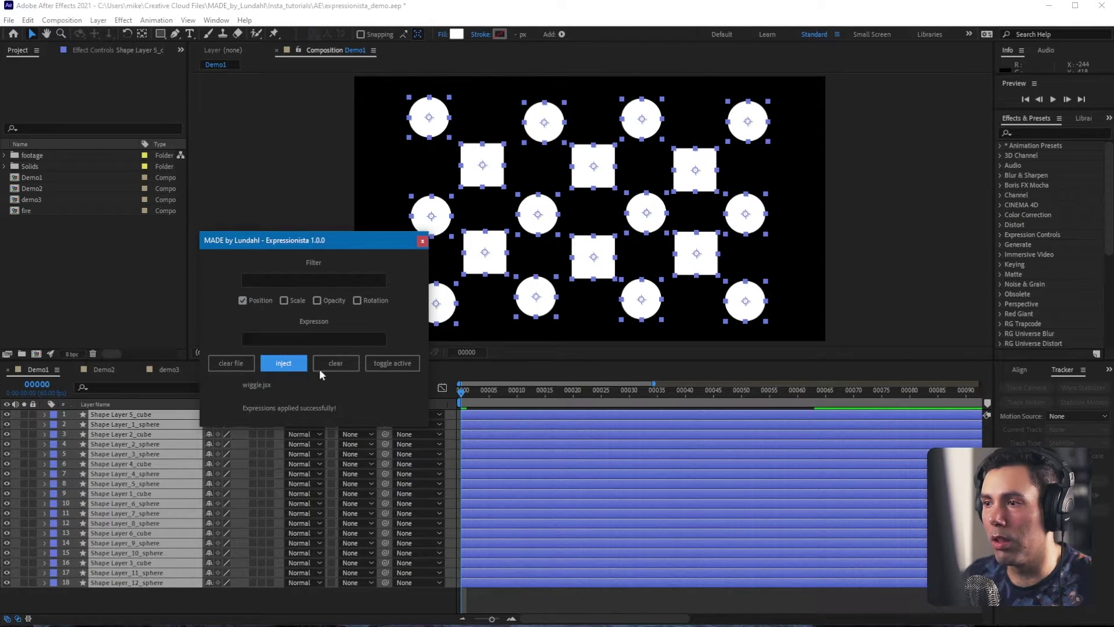
- Scrub the composition, reveal the layers' expressions, examine the injected Position expression on Shape Layer 5_cube, and collapse the properties again
{"action": "left_click_drag", "start_coordinate": [489, 390], "coordinate": [447, 395]}
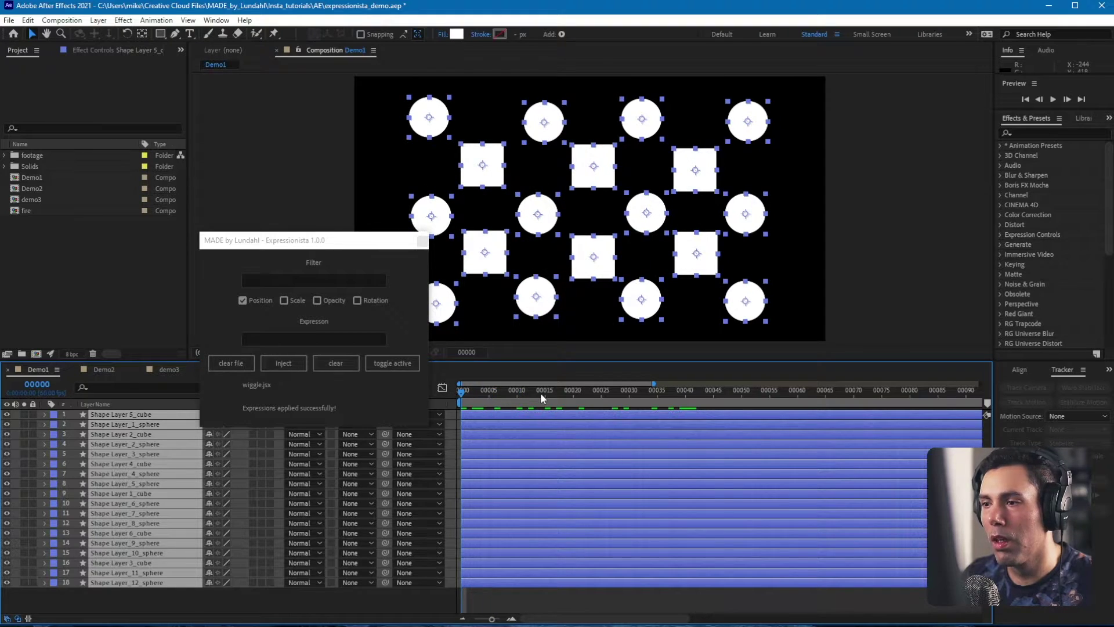
{"action": "left_click", "coordinate": [219, 594]}
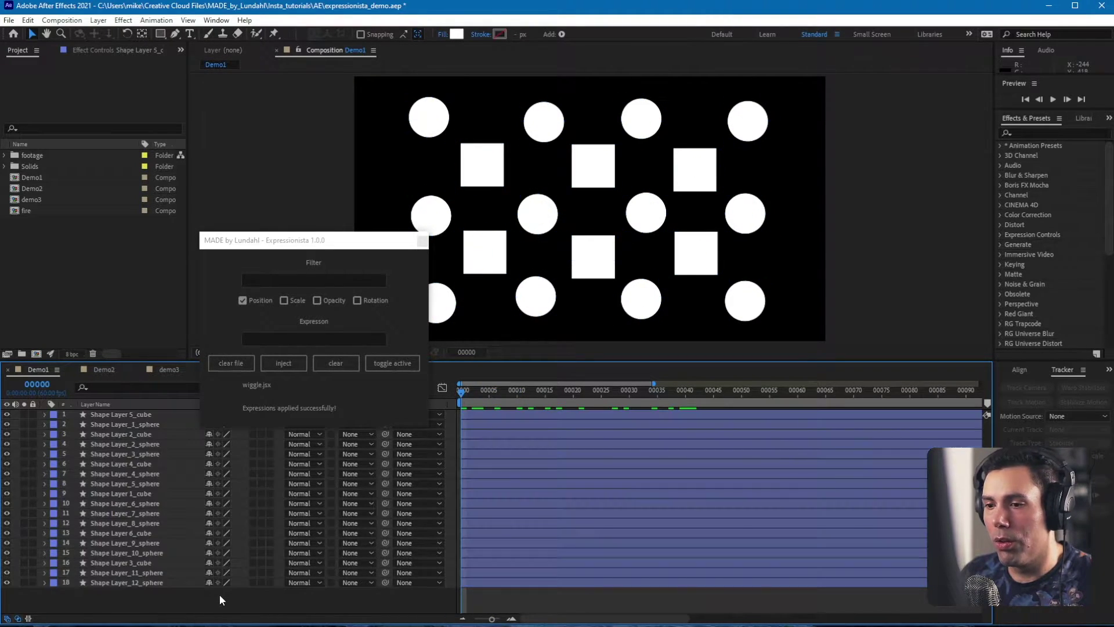
{"action": "key", "text": "u"}
{"action": "key", "text": "u"}
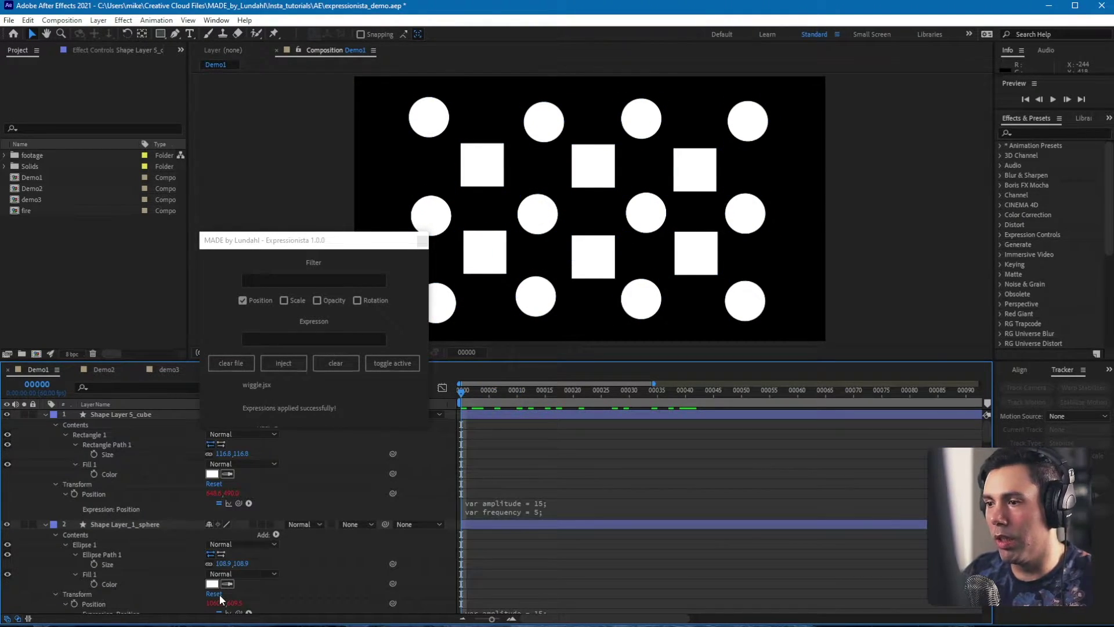
{"action": "left_click", "coordinate": [556, 510]}
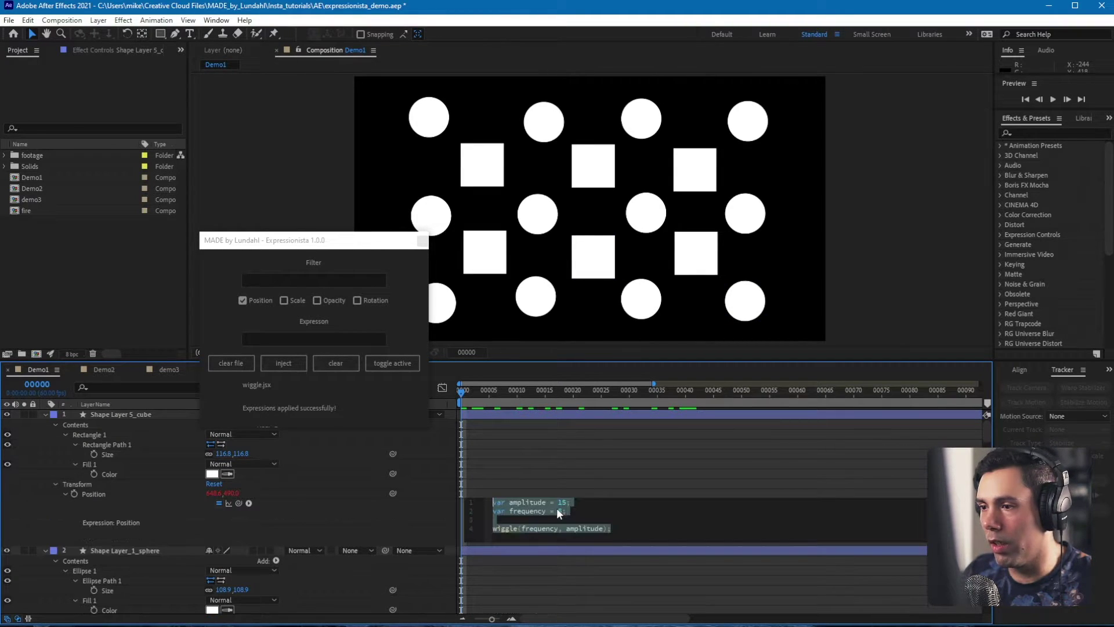
{"action": "left_click", "coordinate": [607, 528]}
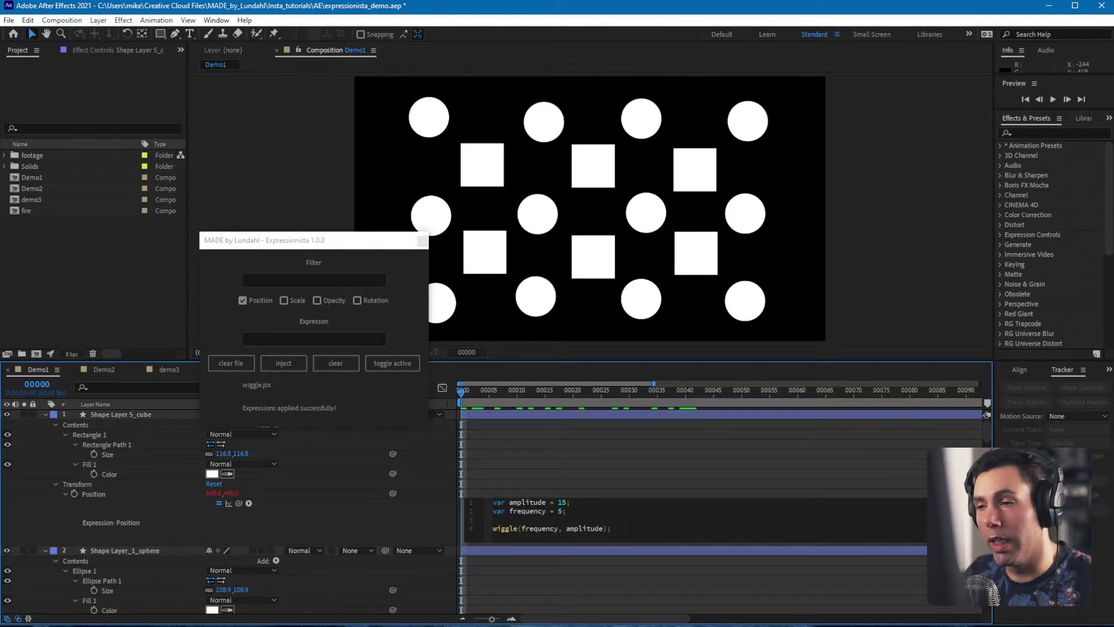
{"action": "left_click", "coordinate": [440, 529]}
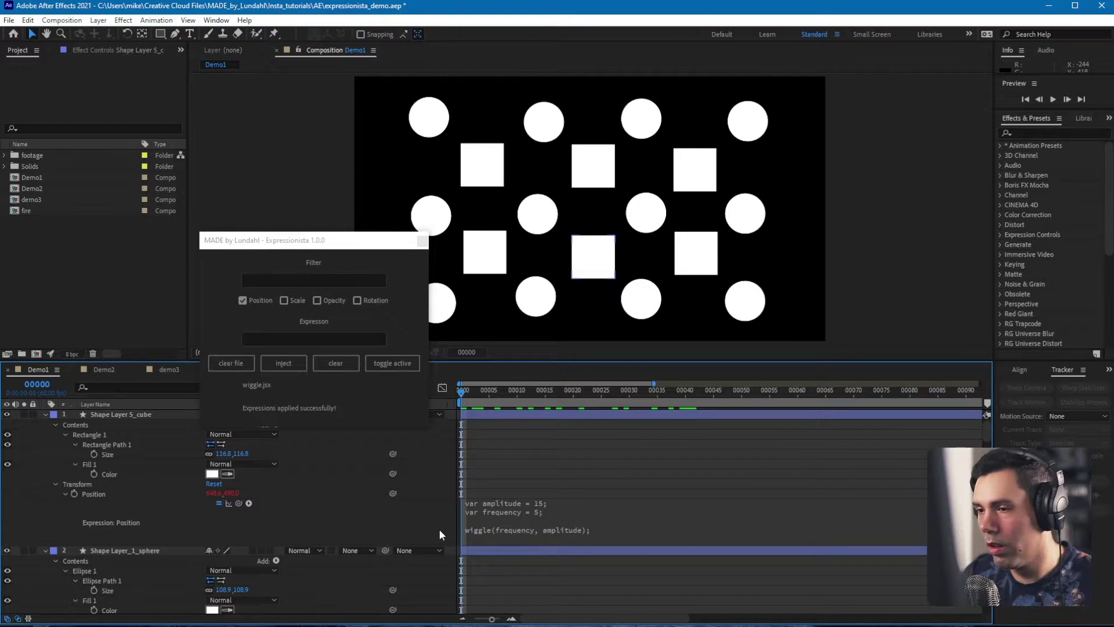
{"action": "key", "text": "u"}
- Clear the loaded wiggle.jsx file from Expressionista so that the expression field can be used again
{"action": "left_click_drag", "start_coordinate": [323, 241], "coordinate": [307, 222]}
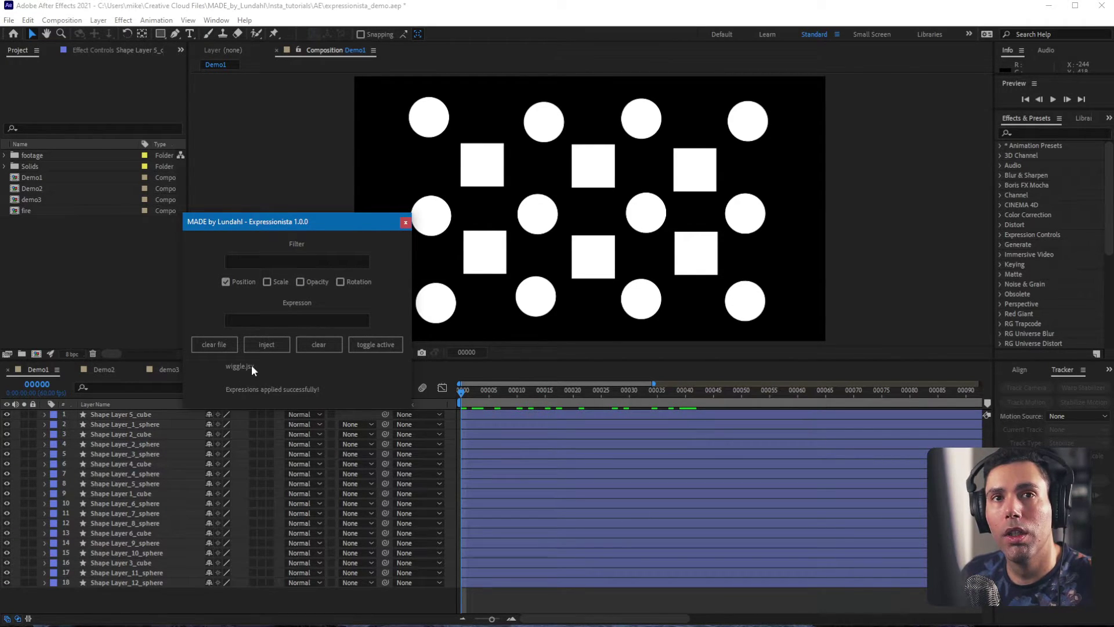
{"action": "left_click", "coordinate": [267, 318]}
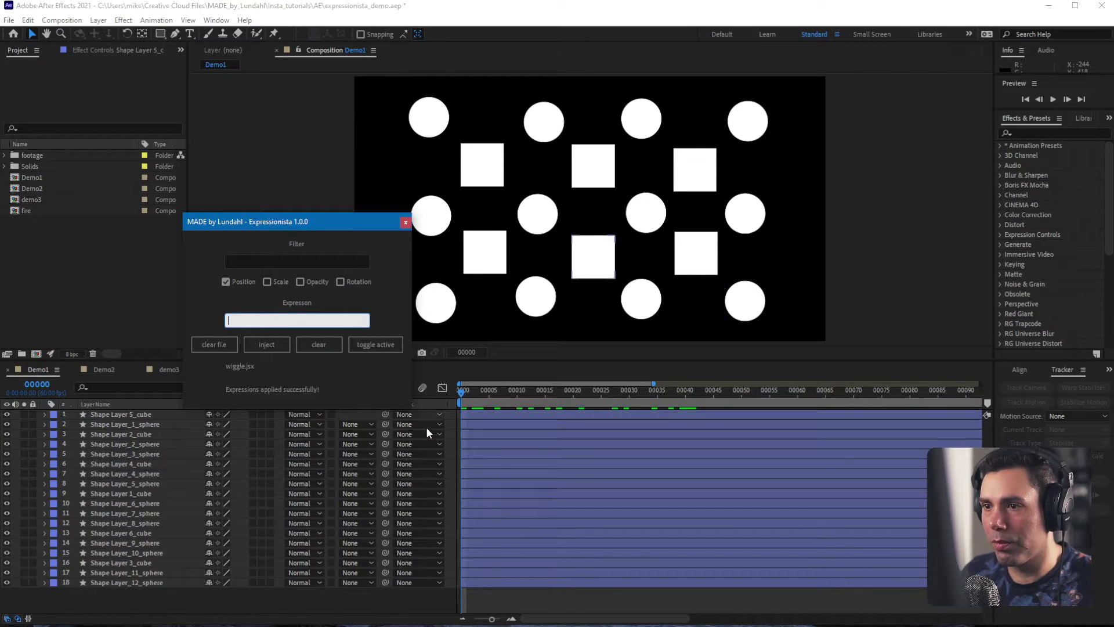
{"action": "left_click", "coordinate": [282, 381]}
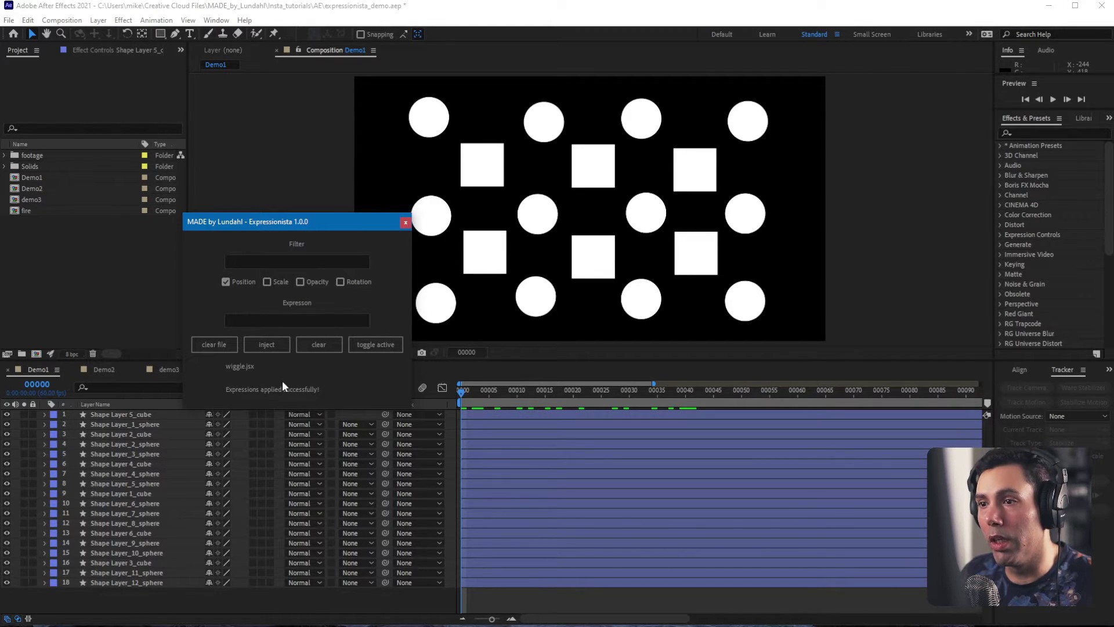
{"action": "left_click", "coordinate": [282, 381]}
{"action": "left_click", "coordinate": [262, 377]}
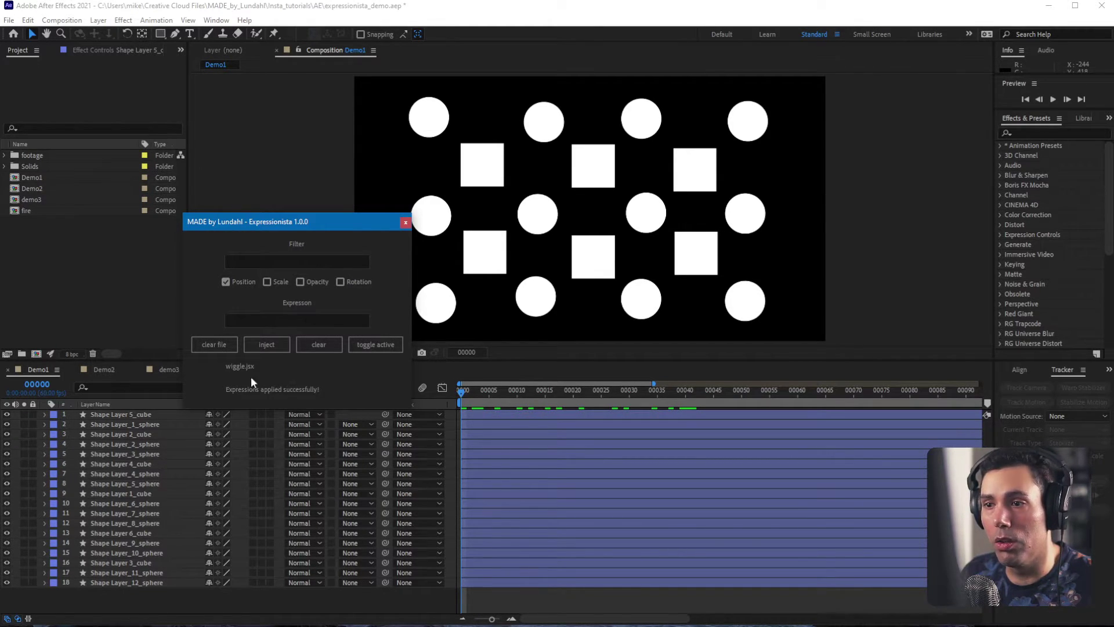
{"action": "left_click", "coordinate": [221, 347]}
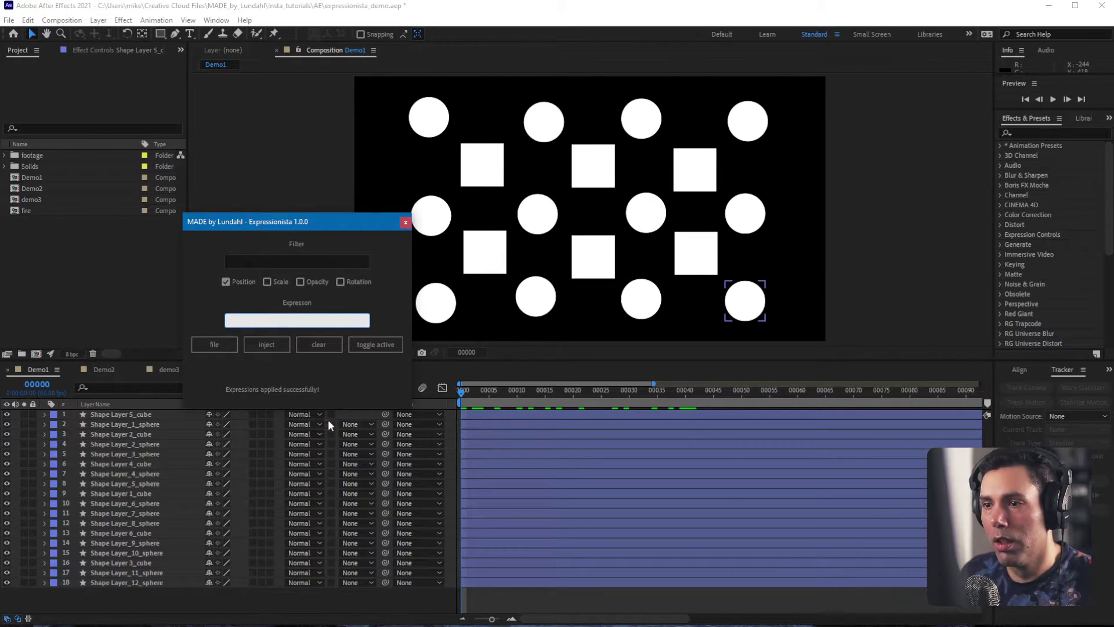
- Select all 18 shape layers, reveal their expressions, and toggle the active state of their Position expressions with Expressionista, scrubbing the timeline to compare
{"action": "left_click_drag", "start_coordinate": [316, 224], "coordinate": [259, 218]}
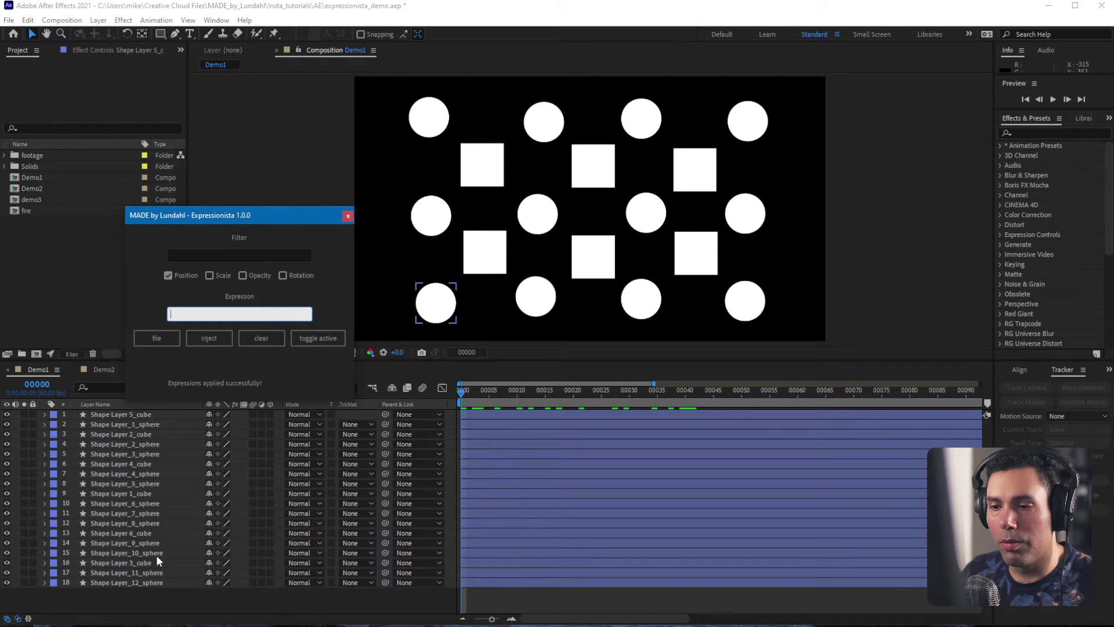
{"action": "left_click_drag", "start_coordinate": [145, 600], "coordinate": [119, 413]}
{"action": "key", "text": "u"}
{"action": "key", "text": "u"}
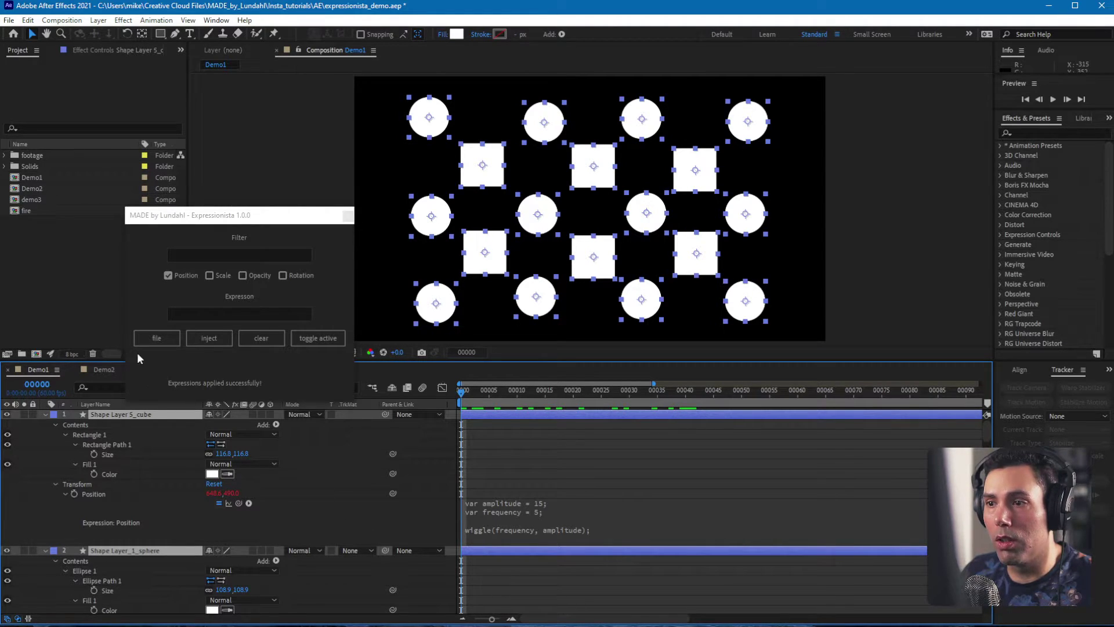
{"action": "left_click", "coordinate": [312, 342]}
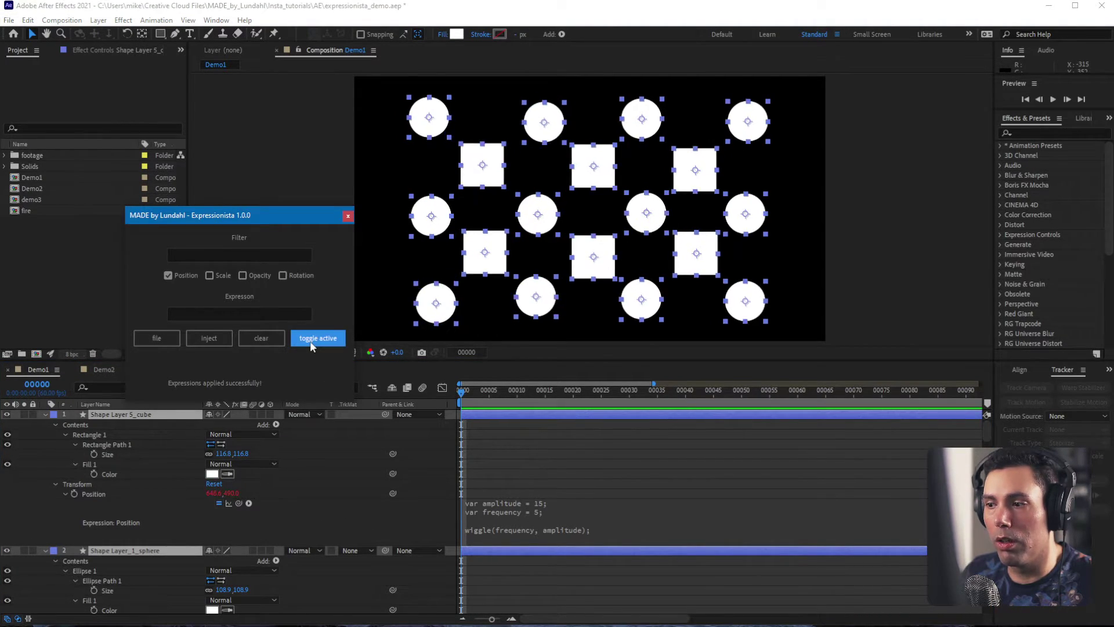
{"action": "left_click", "coordinate": [310, 340]}
{"action": "left_click", "coordinate": [466, 396]}
{"action": "left_click_drag", "start_coordinate": [466, 396], "coordinate": [387, 389]}
{"action": "left_click", "coordinate": [318, 338]}
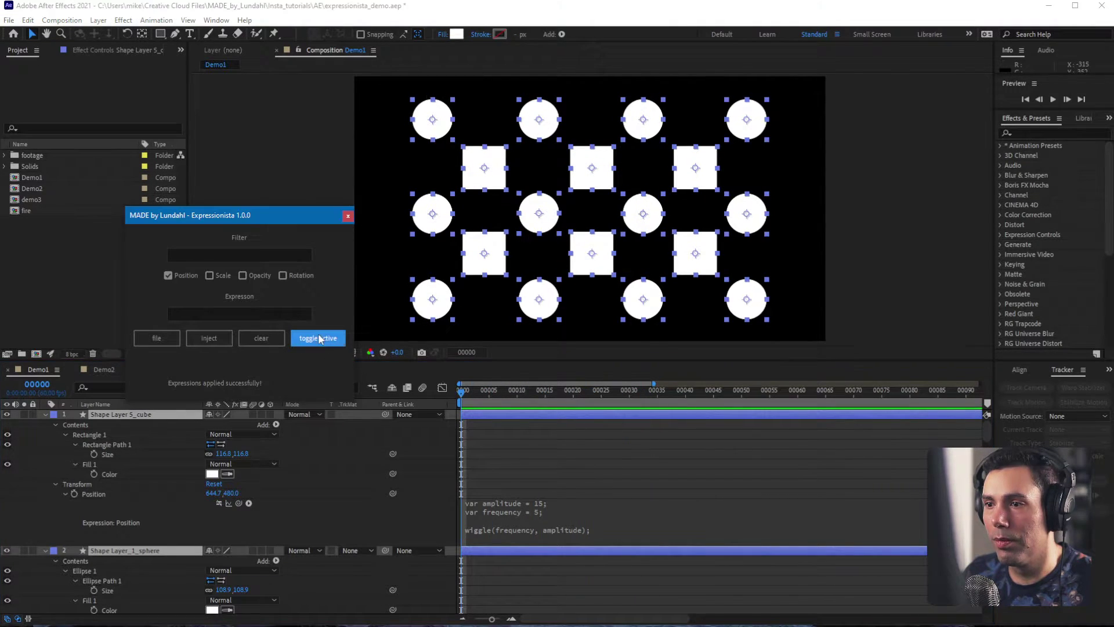
{"action": "left_click", "coordinate": [473, 396]}
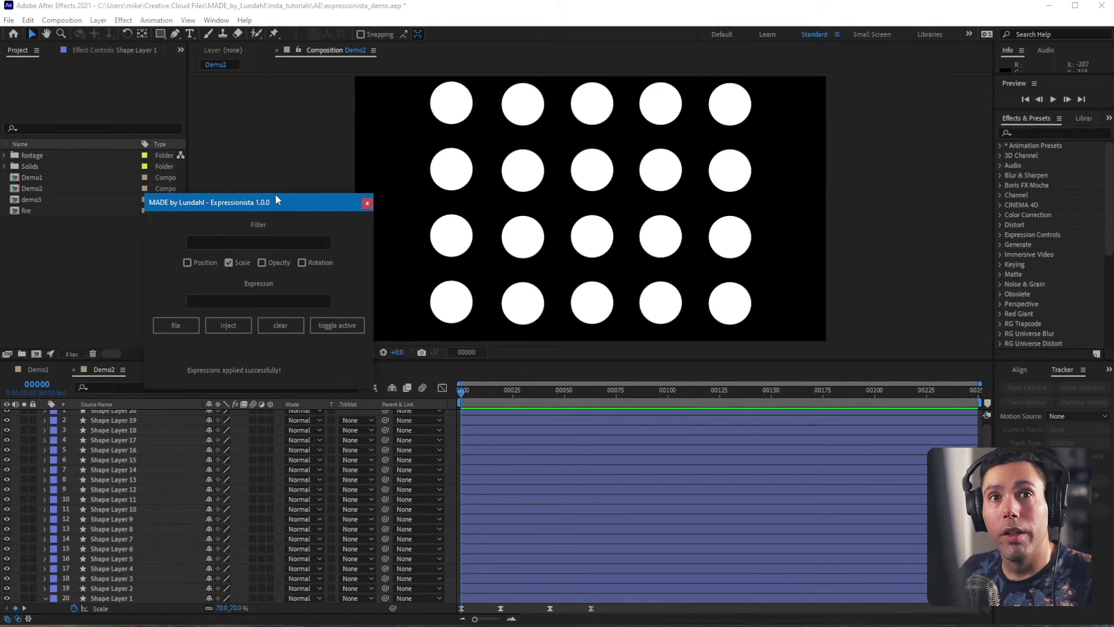
- Bring linked_with_offset.jsx into view in Notepad++ and examine its layer index, scale link and valueAtTime offset lines, moving the window away after reading
{"action": "left_click_drag", "start_coordinate": [1108, 184], "coordinate": [772, 172]}
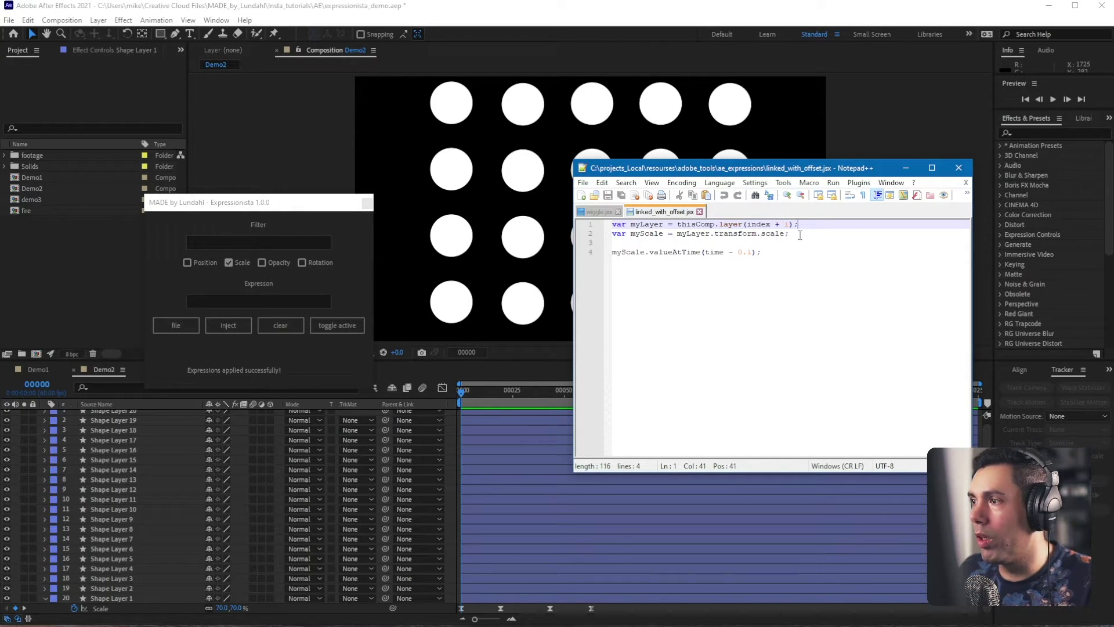
{"action": "left_click_drag", "start_coordinate": [793, 224], "coordinate": [678, 225]}
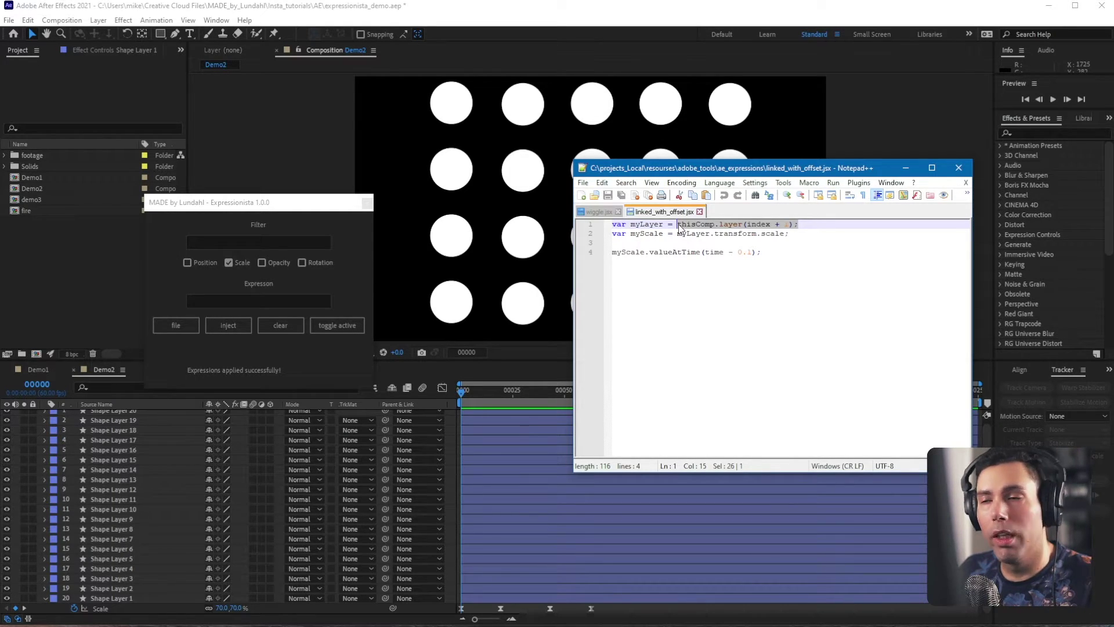
{"action": "left_click", "coordinate": [777, 224]}
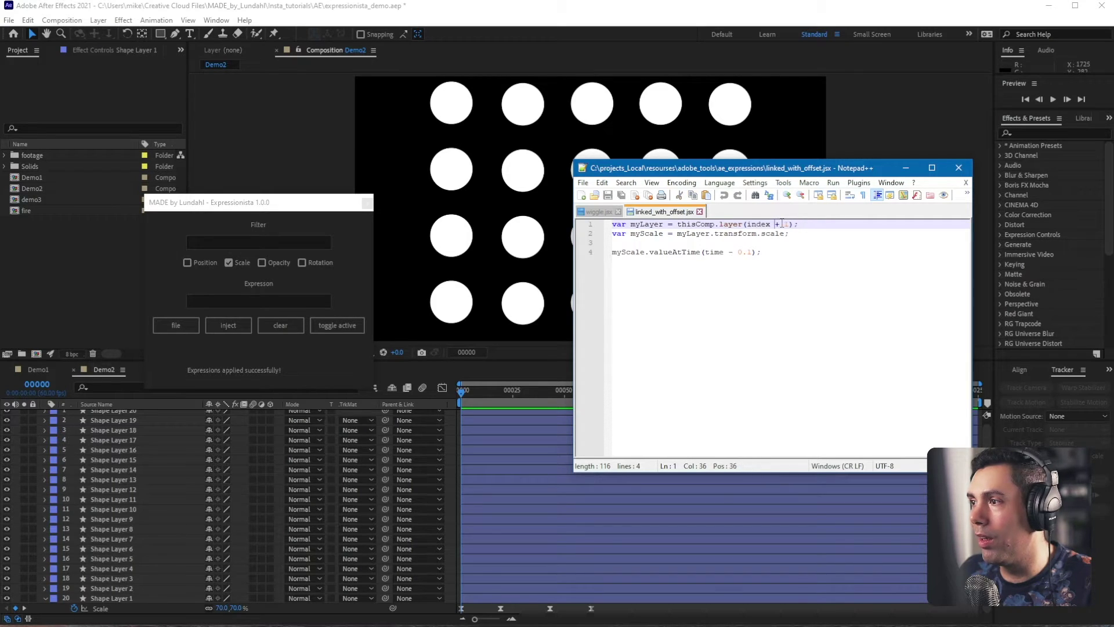
{"action": "left_click", "coordinate": [801, 233]}
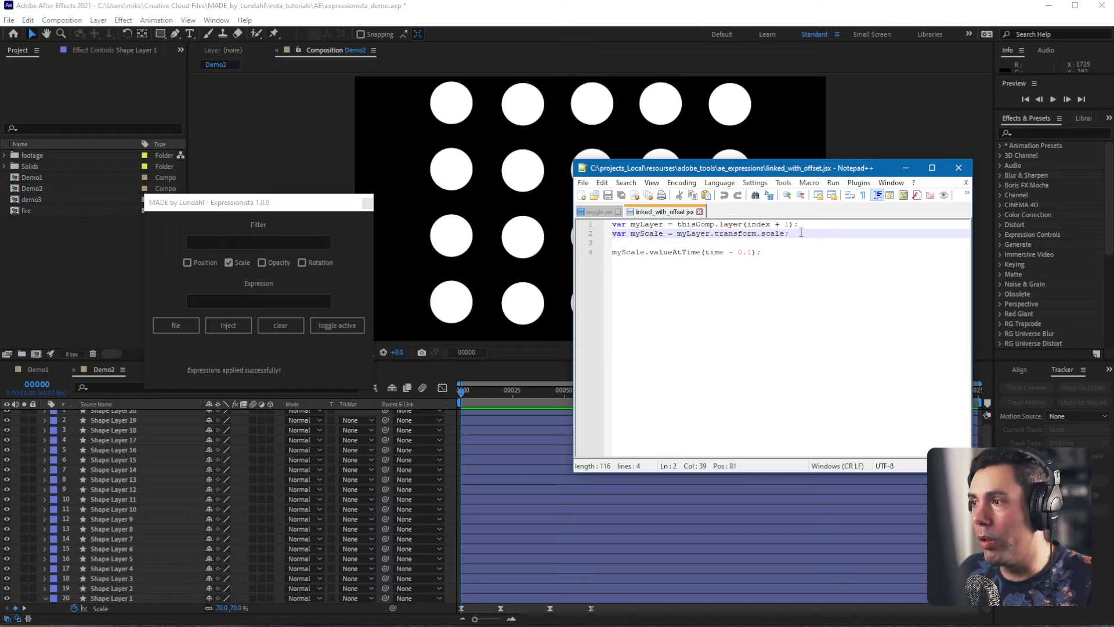
{"action": "left_click_drag", "start_coordinate": [800, 233], "coordinate": [677, 235]}
{"action": "left_click", "coordinate": [695, 234]}
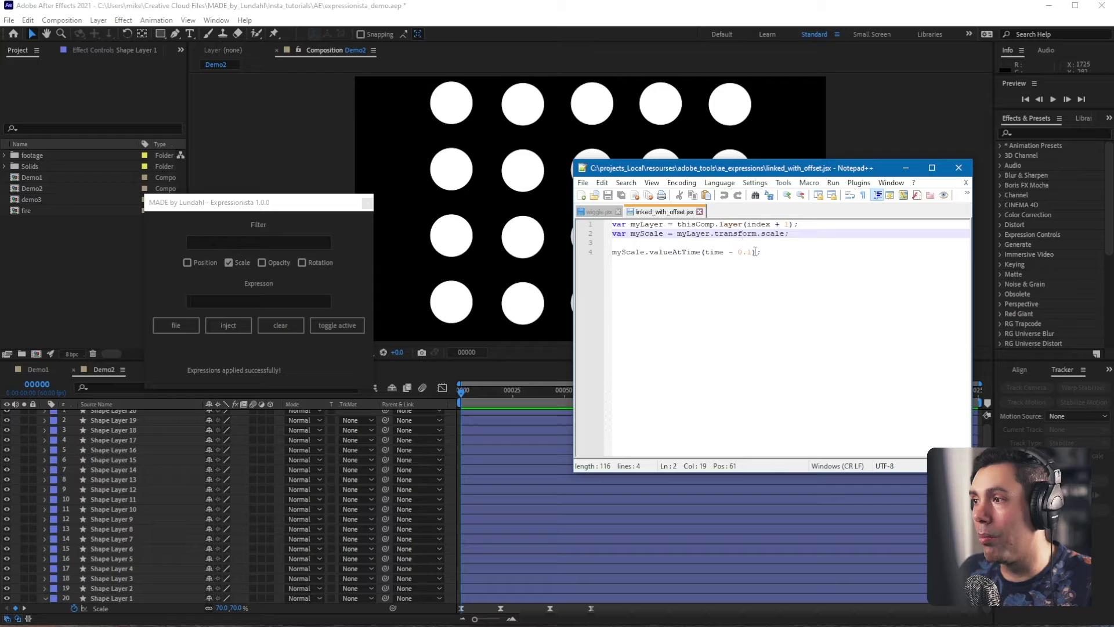
{"action": "left_click_drag", "start_coordinate": [755, 251], "coordinate": [714, 256]}
{"action": "left_click", "coordinate": [796, 249]}
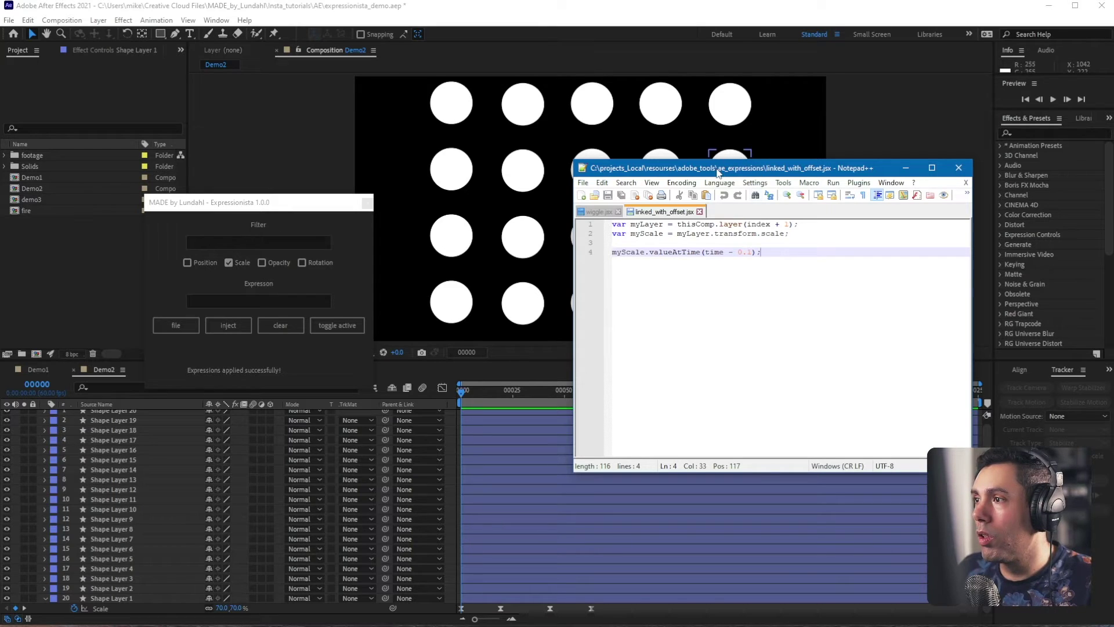
{"action": "left_click_drag", "start_coordinate": [716, 172], "coordinate": [1113, 196]}
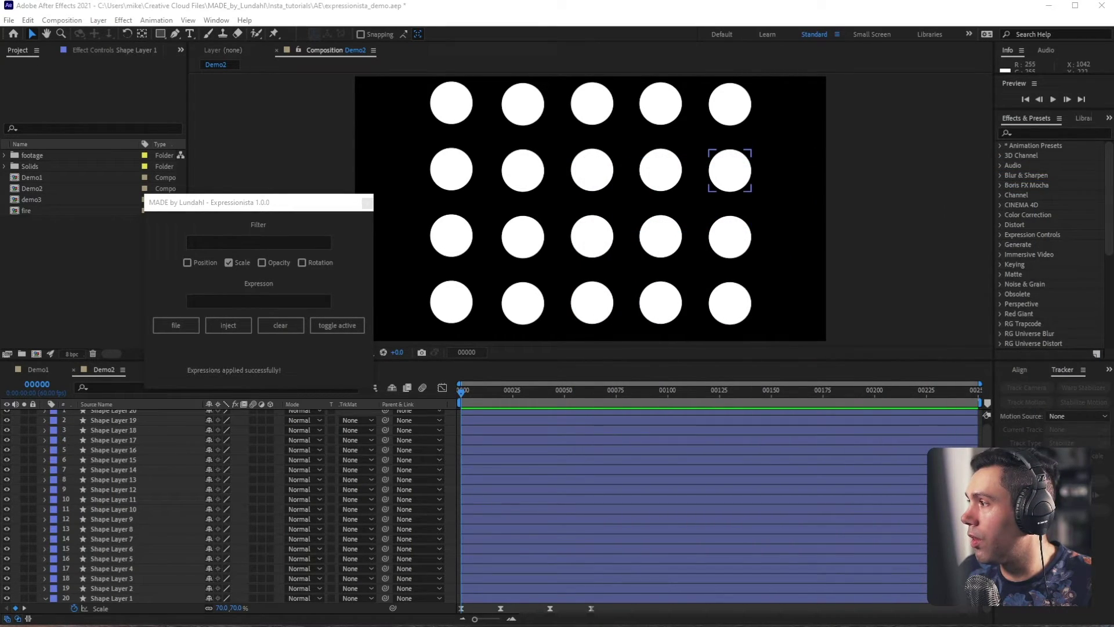
- Load linked_with_offset.jsx from the ae_expressions folder as the expression file in Expressionista in After Effects
{"action": "left_click", "coordinate": [297, 205]}
{"action": "left_click", "coordinate": [174, 326]}
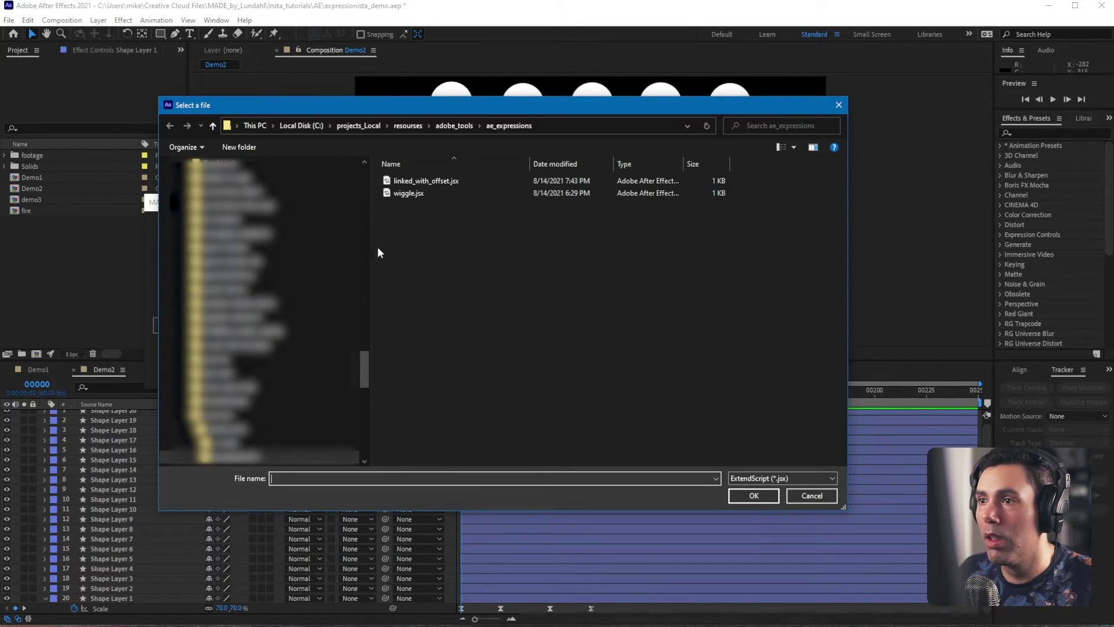
{"action": "left_click", "coordinate": [406, 181]}
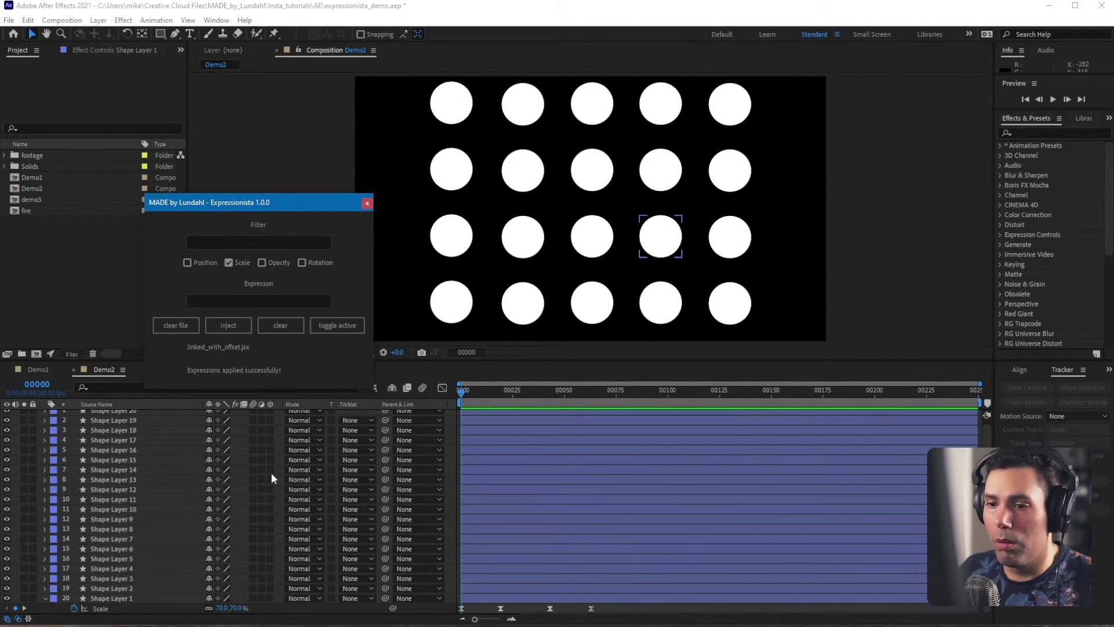
- Preview Shape Layer 1's keyframed Scale animation in Demo2 and return to the start of the timeline
{"action": "left_click", "coordinate": [128, 598]}
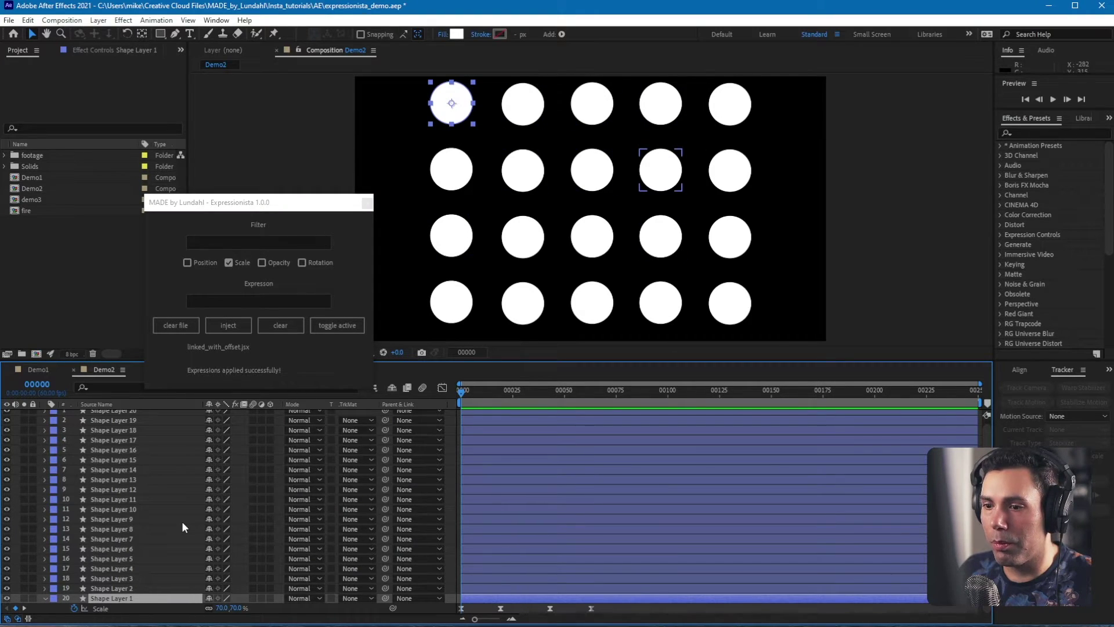
{"action": "left_click_drag", "start_coordinate": [464, 390], "coordinate": [413, 411]}
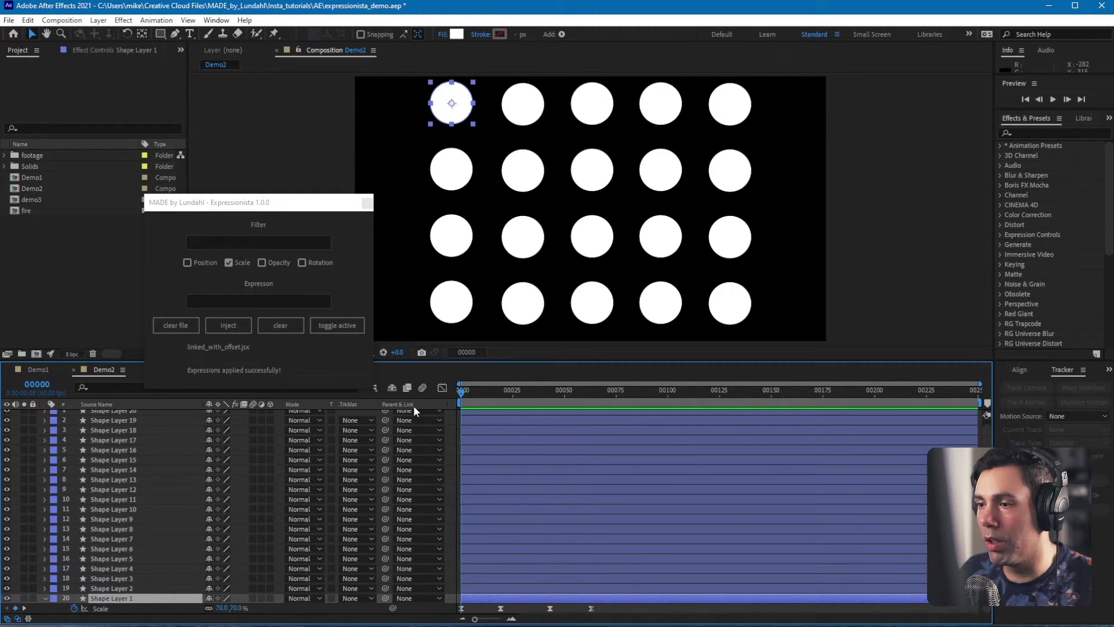
{"action": "left_click", "coordinate": [614, 604]}
{"action": "key", "text": "space"}
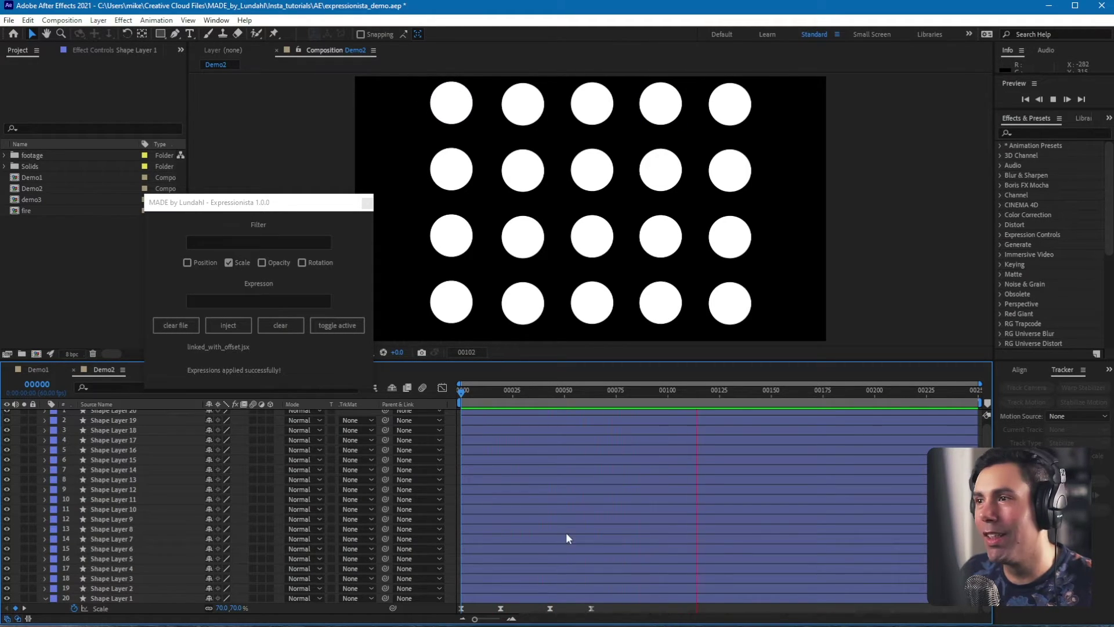
{"action": "left_click_drag", "start_coordinate": [655, 387], "coordinate": [448, 396]}
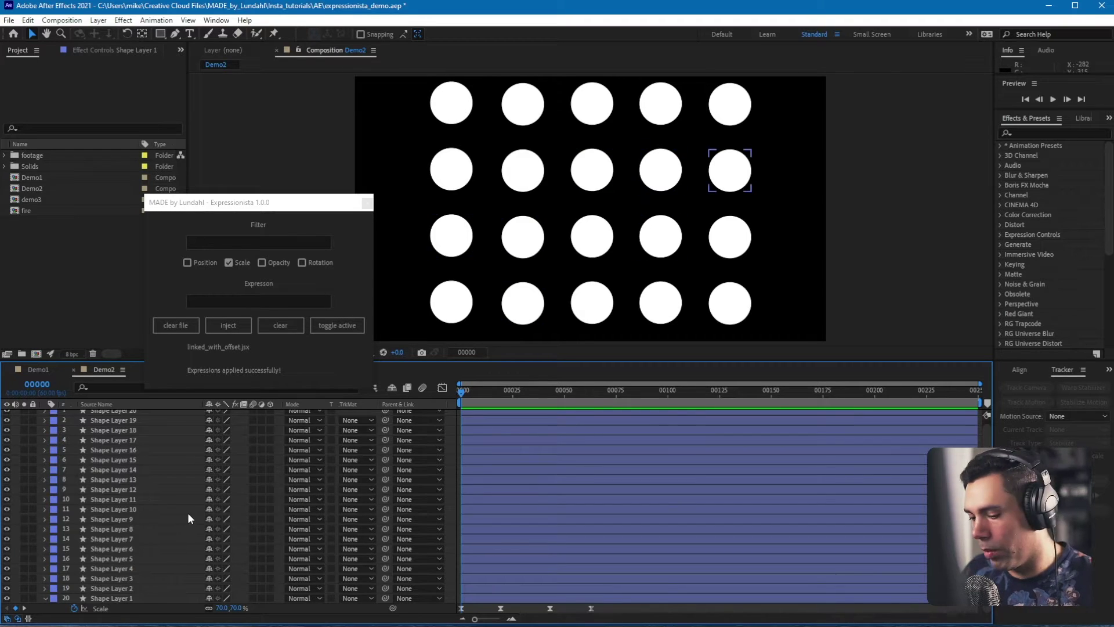
- Add the expression loopOut(type = "cycle", numKeyframes = 0) to the Scale of Shape Layer 1
{"action": "left_click", "coordinate": [74, 608], "text": "alt"}
{"action": "left_click", "coordinate": [249, 605]}
{"action": "mouse_move", "coordinate": [318, 537]}
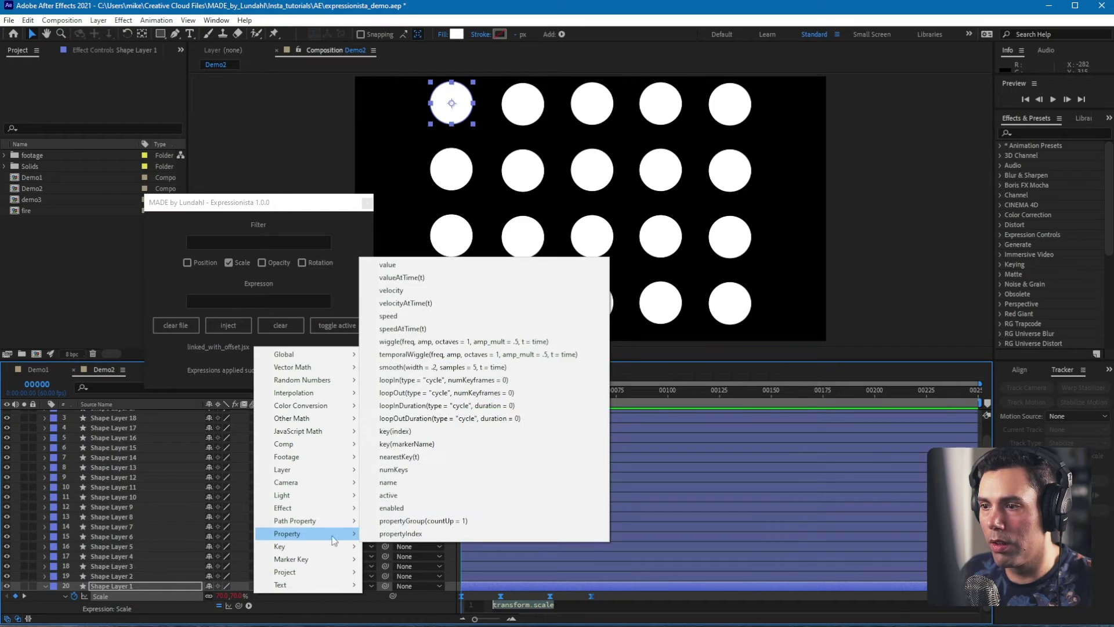
{"action": "left_click", "coordinate": [397, 392]}
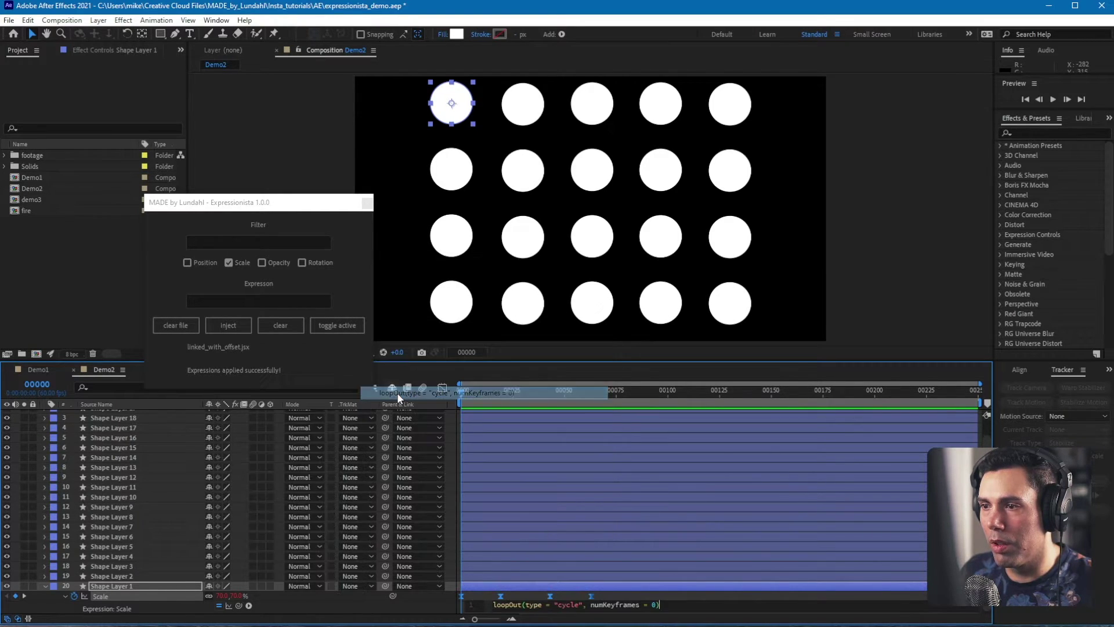
{"action": "left_click", "coordinate": [172, 588]}
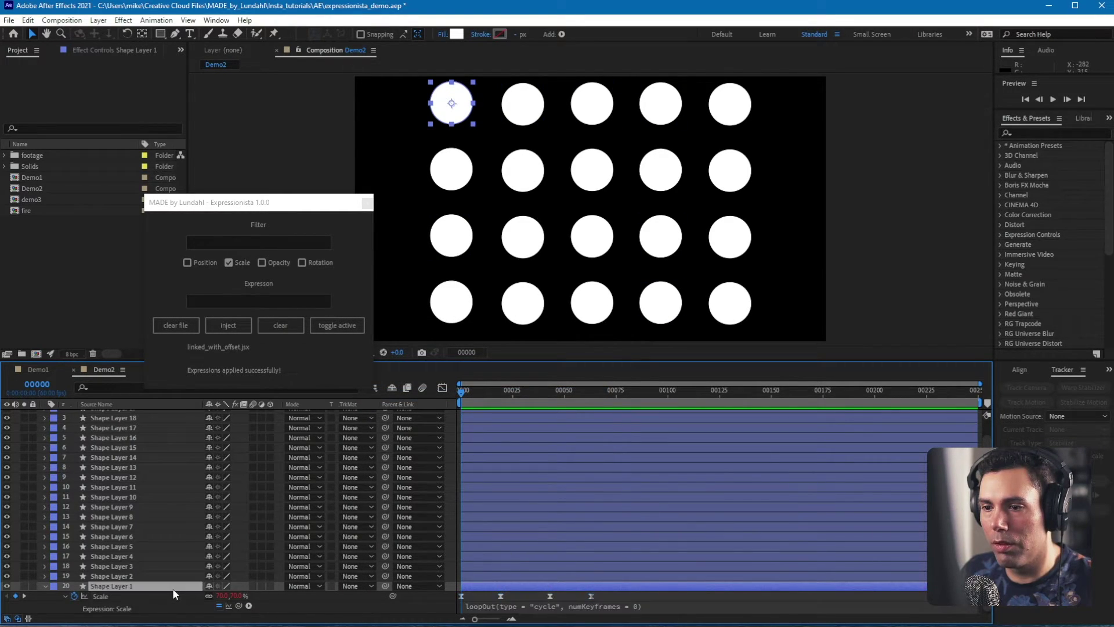
- Play back Demo2 to check the looping Scale animation on Shape Layer 1, and return to frame 0
{"action": "key", "text": "space"}
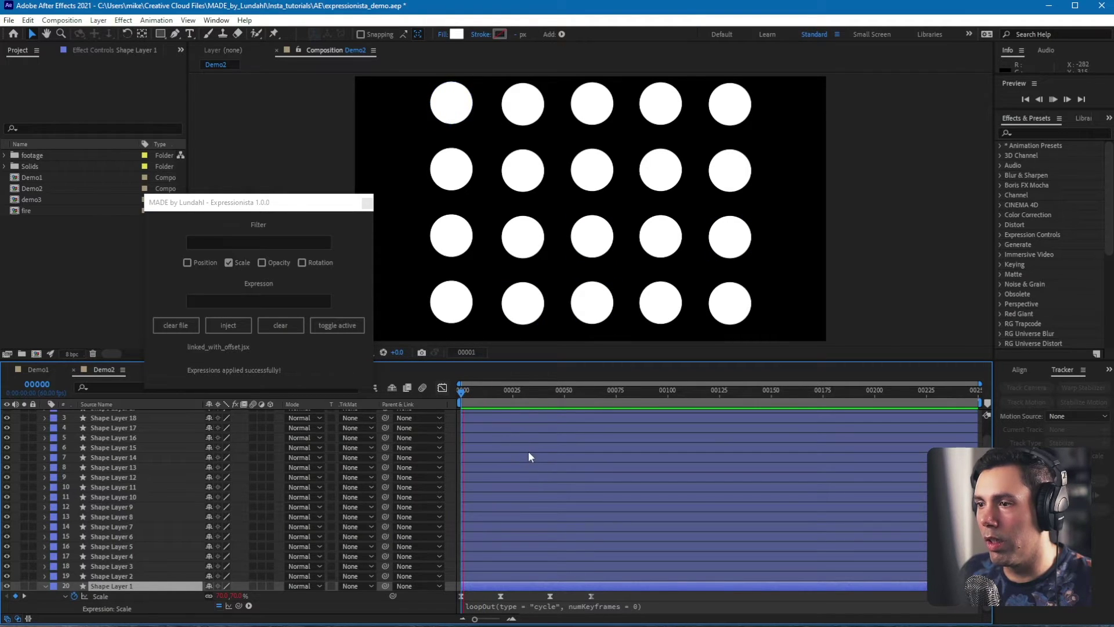
{"action": "key", "text": "space"}
{"action": "left_click", "coordinate": [693, 593]}
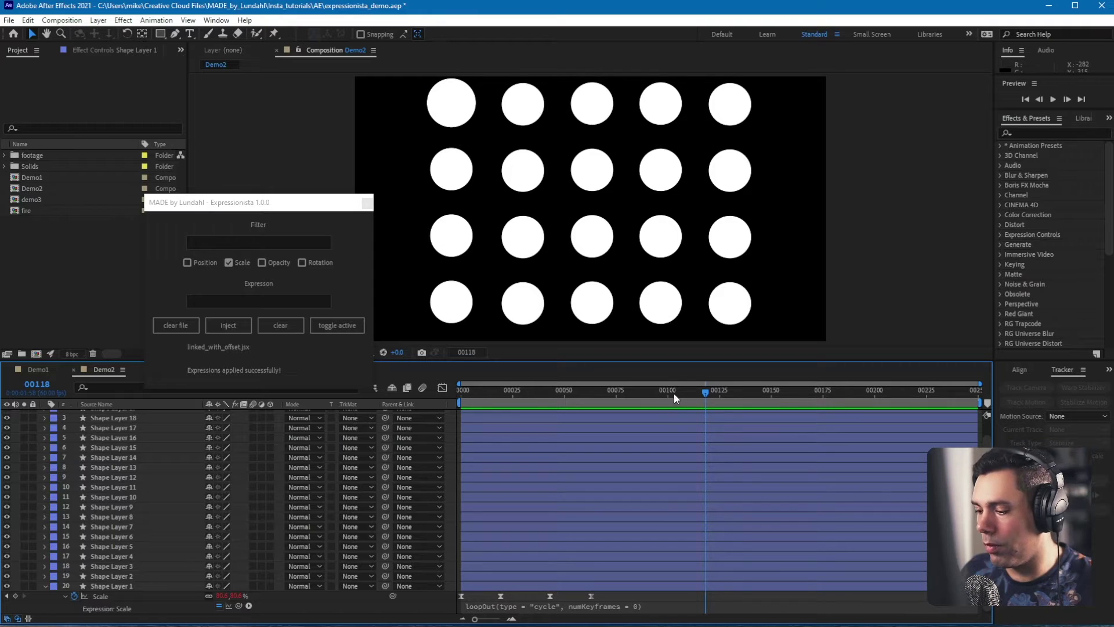
{"action": "left_click_drag", "start_coordinate": [684, 391], "coordinate": [433, 391]}
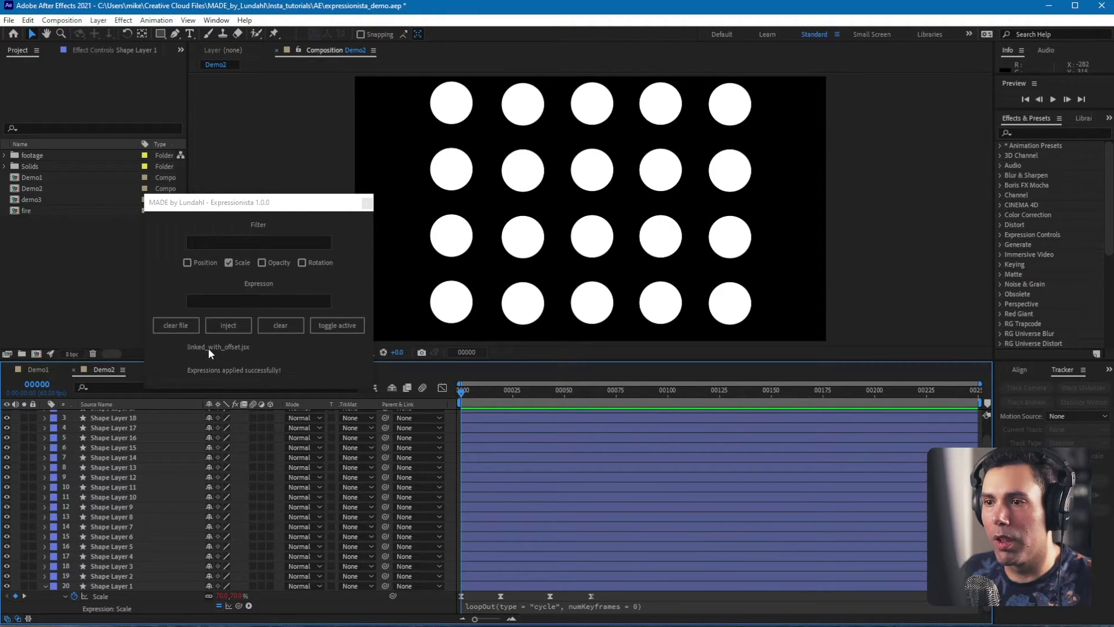
- Inject the loaded linked_with_offset.jsx expression into the Scale of Shape Layers 2 through 20 in Demo2
{"action": "left_click", "coordinate": [101, 576]}
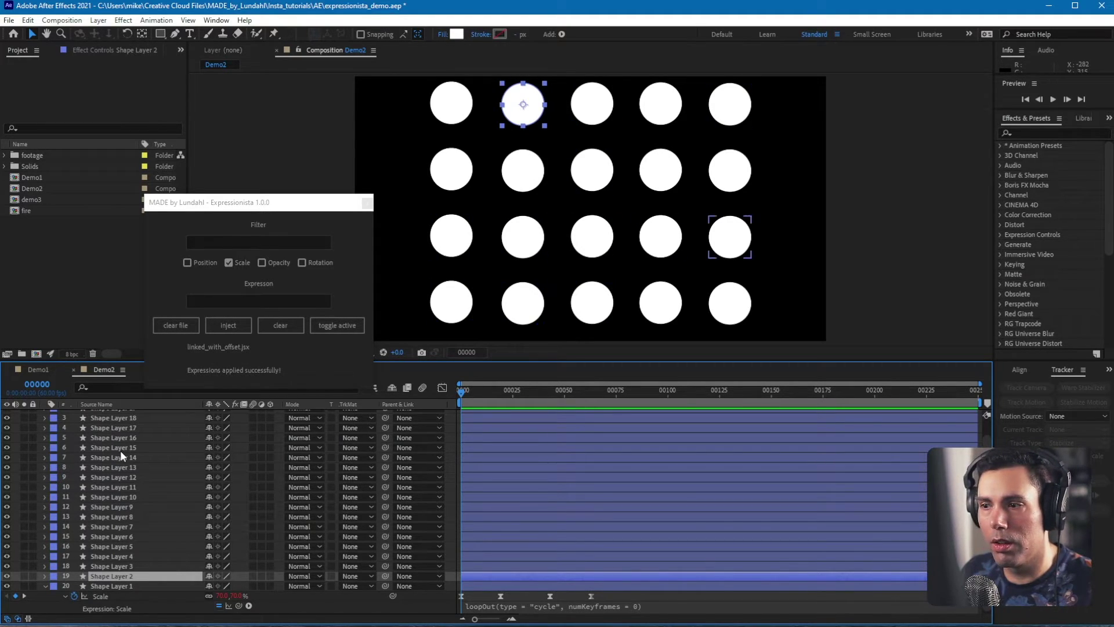
{"action": "scroll", "coordinate": [121, 451], "scroll_direction": "up", "scroll_amount": 2}
{"action": "left_click", "coordinate": [98, 415], "text": "shift"}
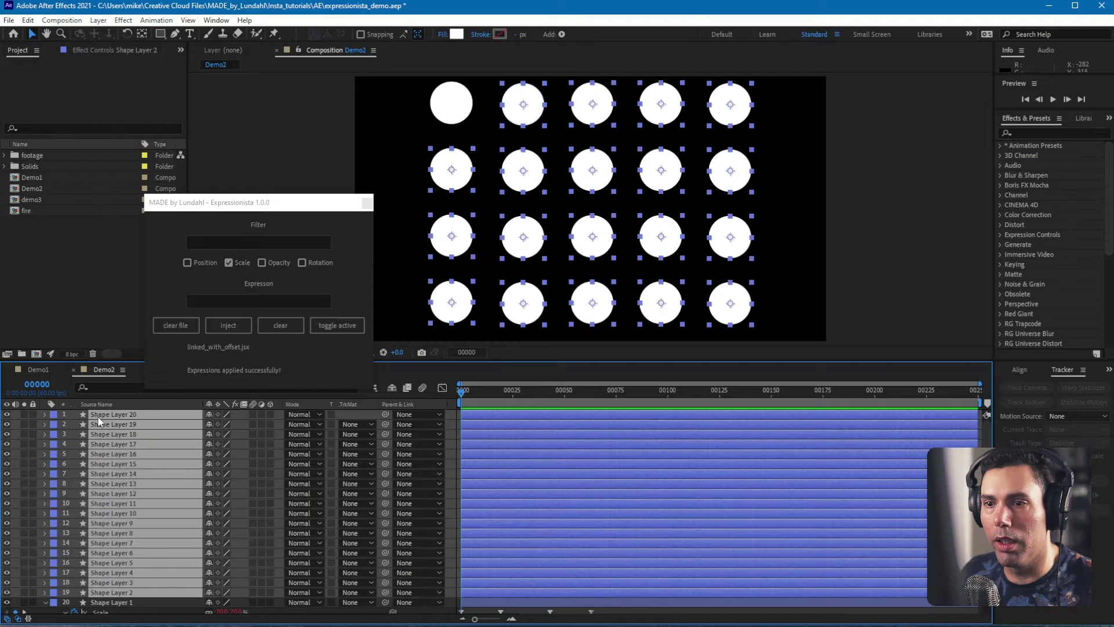
{"action": "scroll", "coordinate": [133, 471], "scroll_direction": "down", "scroll_amount": 2}
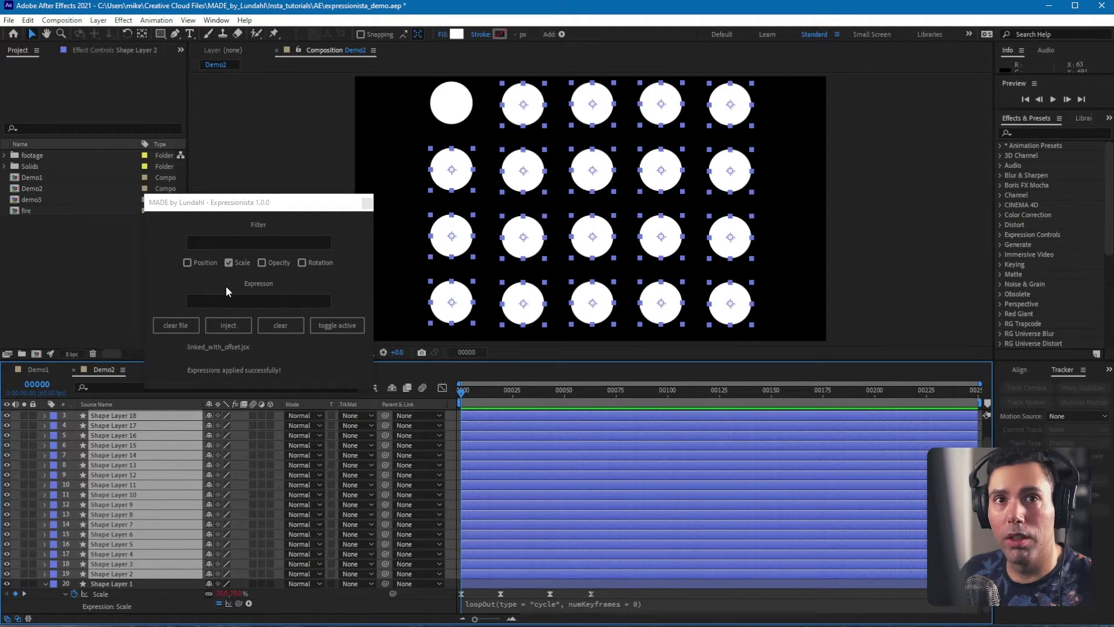
{"action": "left_click", "coordinate": [226, 325]}
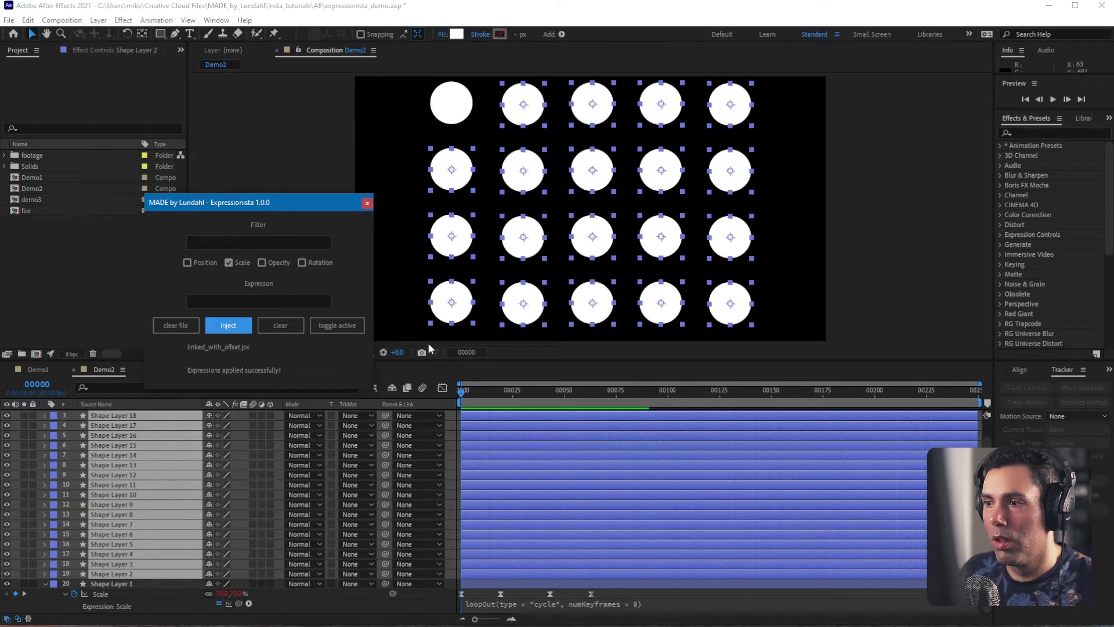
- Deselect the layers and play back Demo2 to check the offset Scale animation across the circles
{"action": "left_click", "coordinate": [450, 499]}
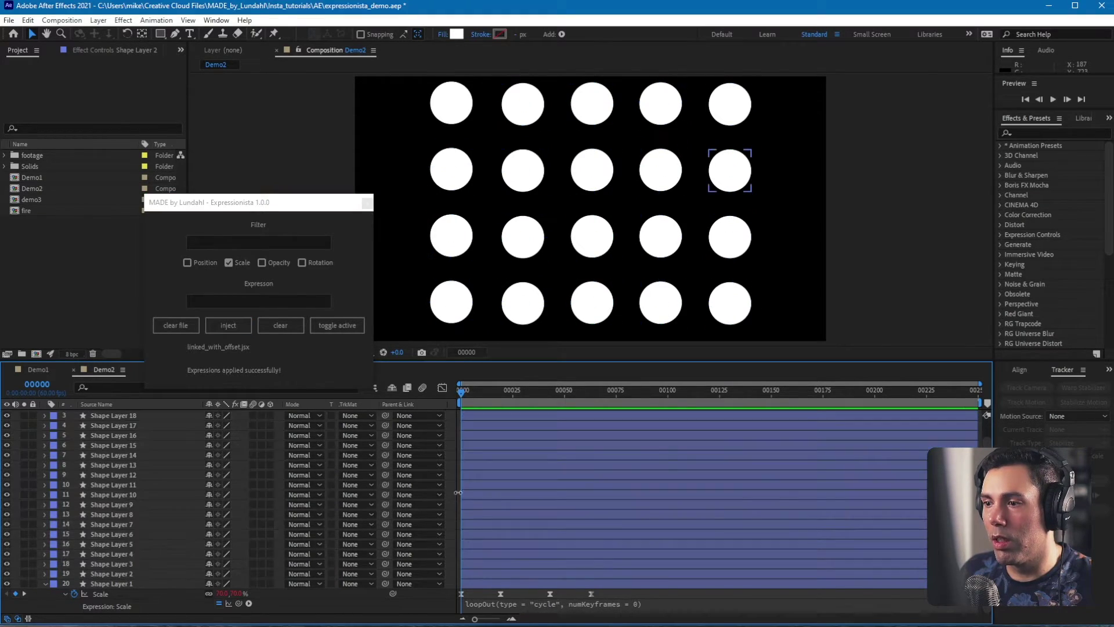
{"action": "key", "text": "space"}
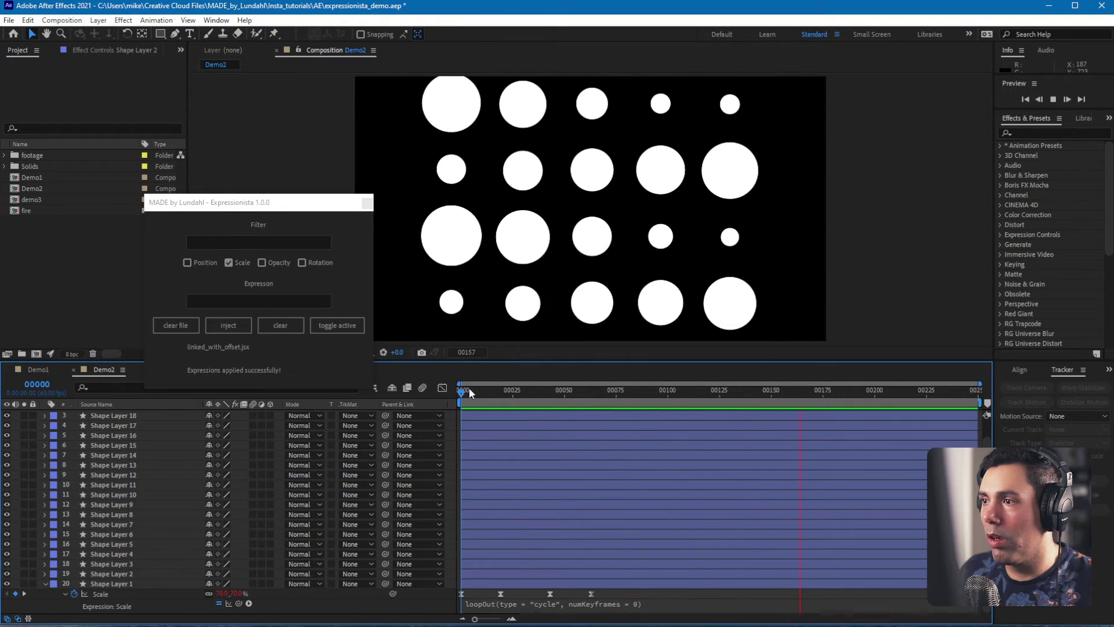
{"action": "key", "text": "space"}
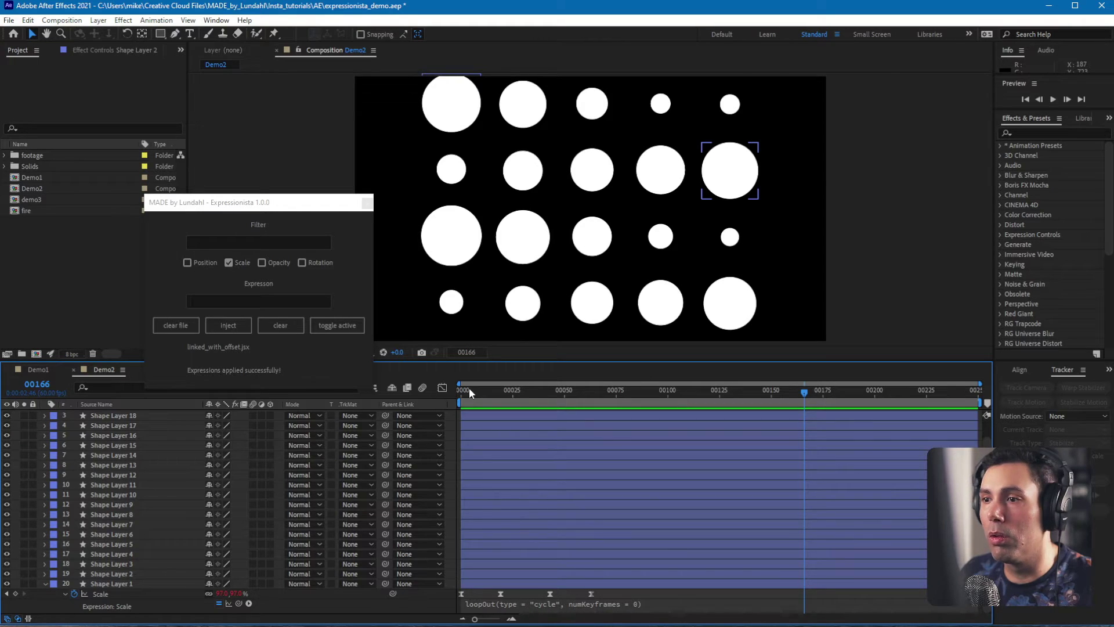
{"action": "left_click_drag", "start_coordinate": [249, 205], "coordinate": [259, 208]}
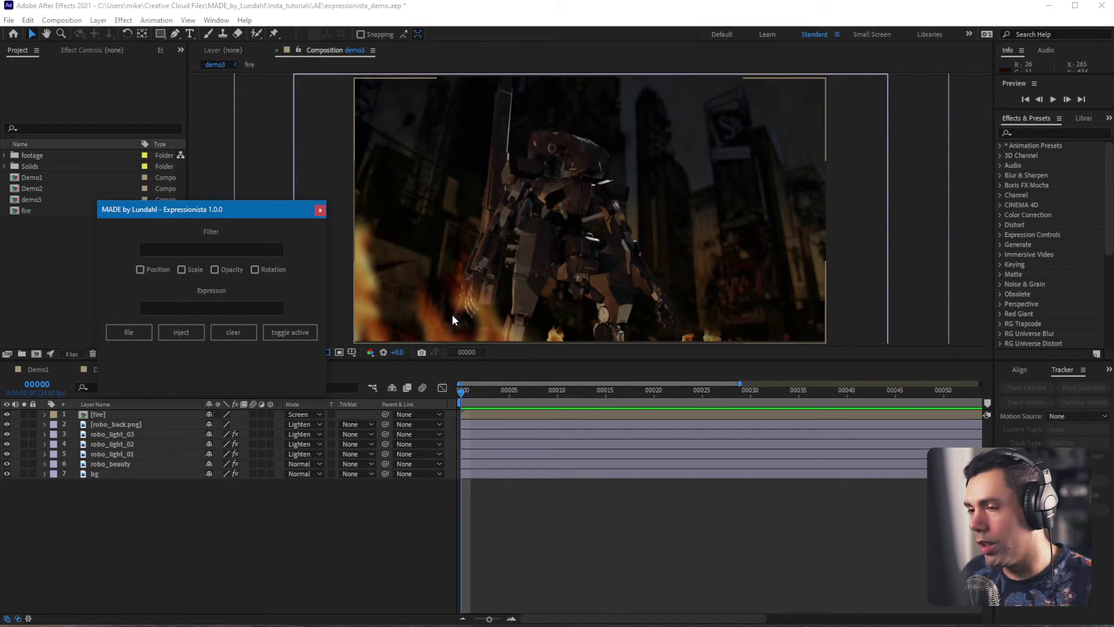
- Preview the robot and fire animation in demo3, and return to frame 0 with the whole time range in view
{"action": "left_click", "coordinate": [464, 397]}
{"action": "key", "text": "space"}
{"action": "key", "text": "space"}
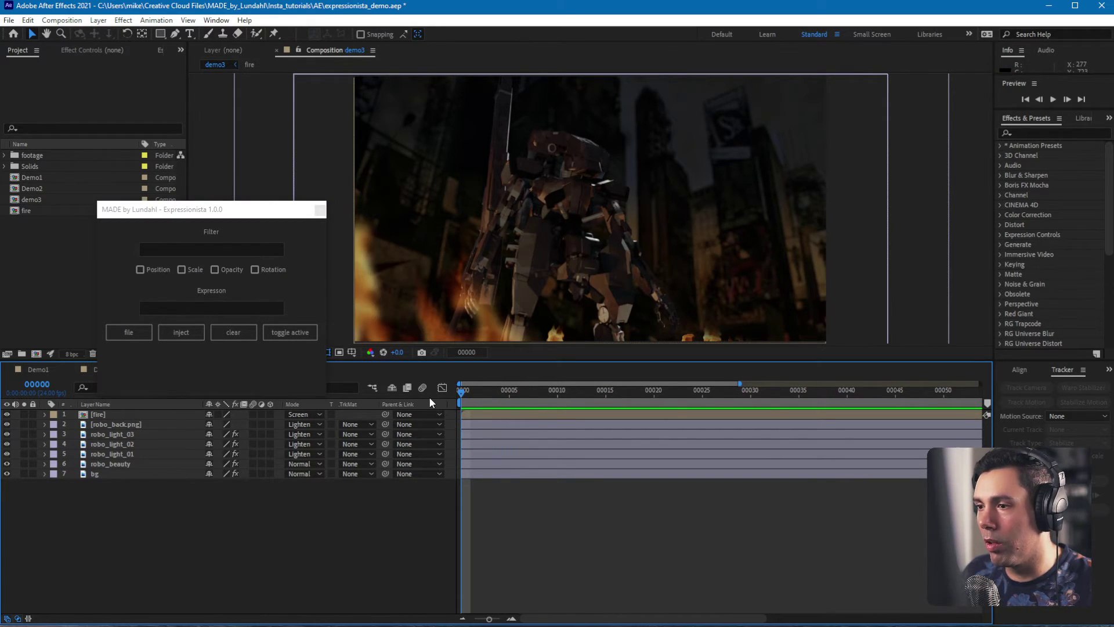
{"action": "key", "text": "space"}
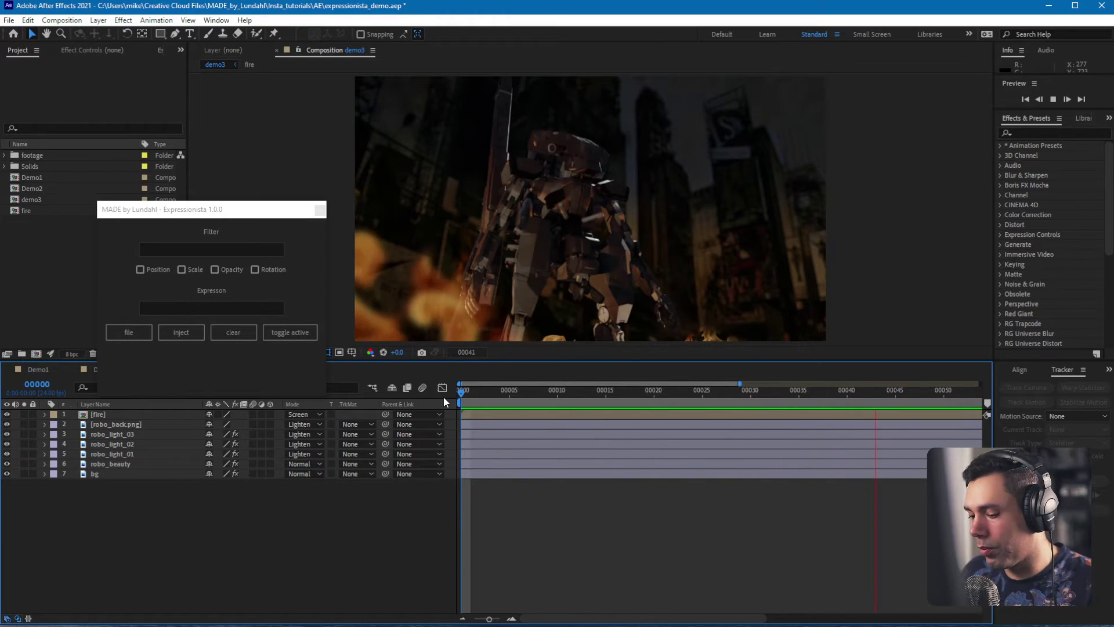
{"action": "key", "text": "space"}
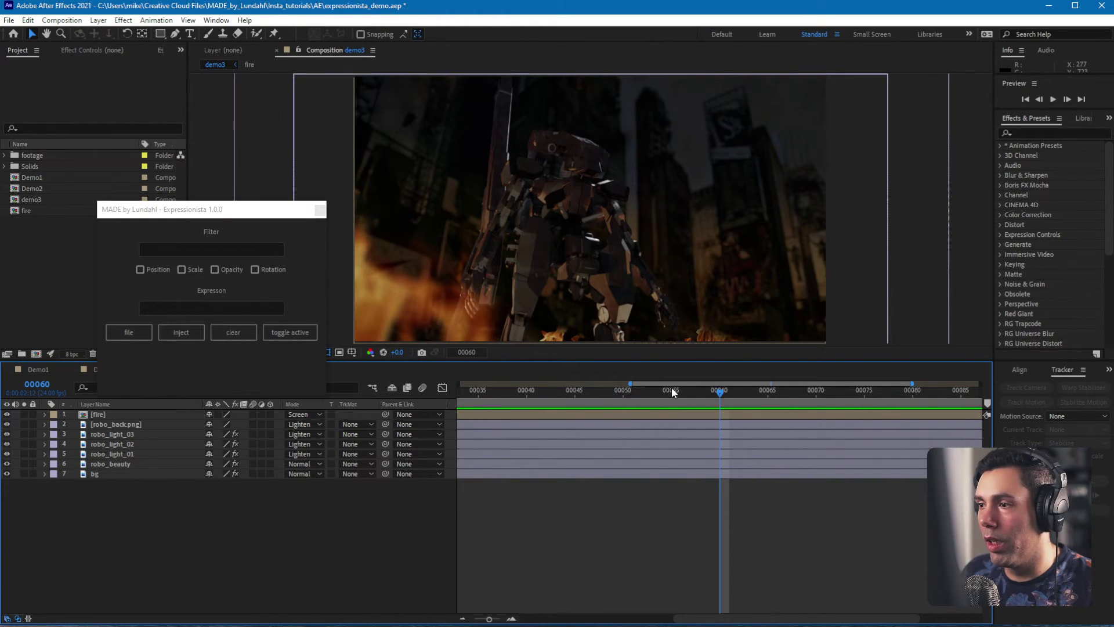
{"action": "left_click_drag", "start_coordinate": [633, 383], "coordinate": [460, 390]}
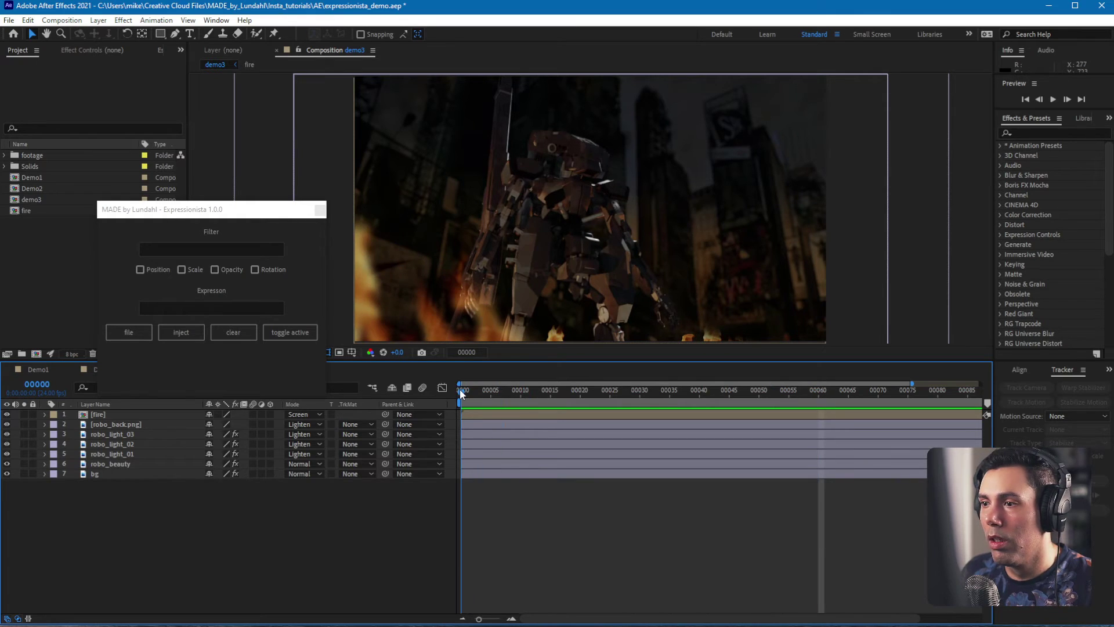
- Solo the robo_beauty, robo_light_01, robo_light_02 and robo_light_03 layers in demo3, and clear the layer selection
{"action": "left_click", "coordinate": [132, 462]}
{"action": "left_click", "coordinate": [25, 464]}
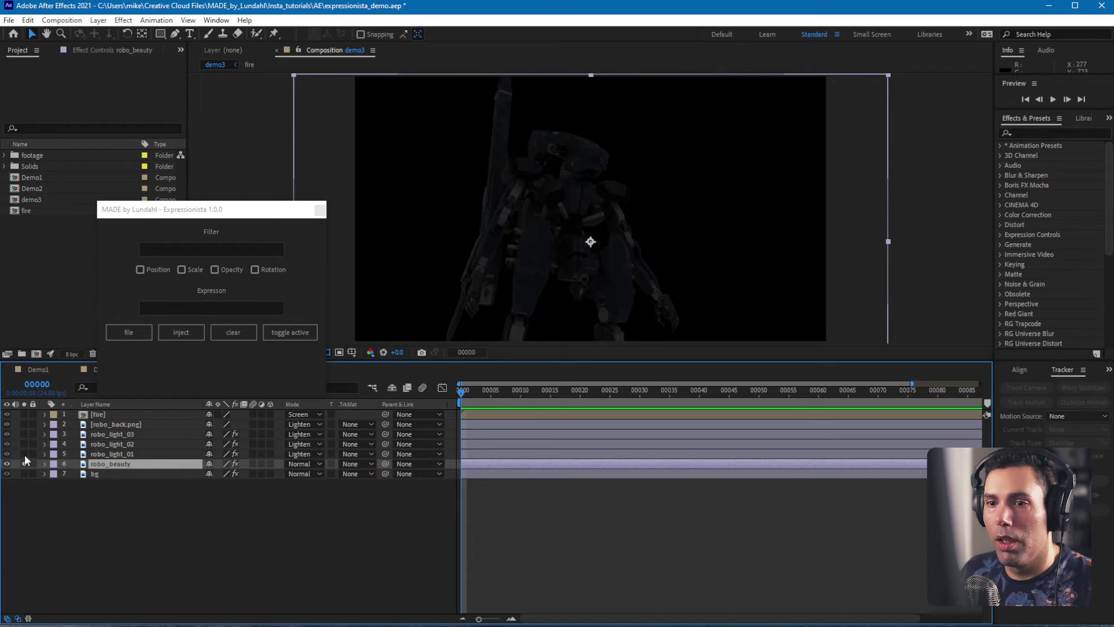
{"action": "left_click", "coordinate": [24, 454]}
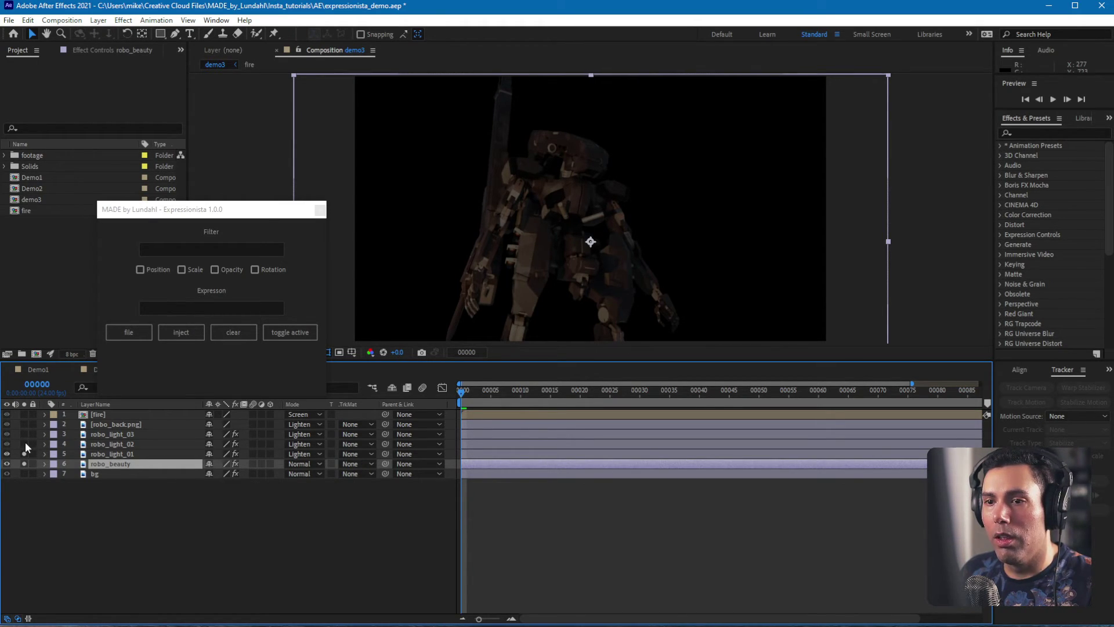
{"action": "left_click", "coordinate": [24, 444]}
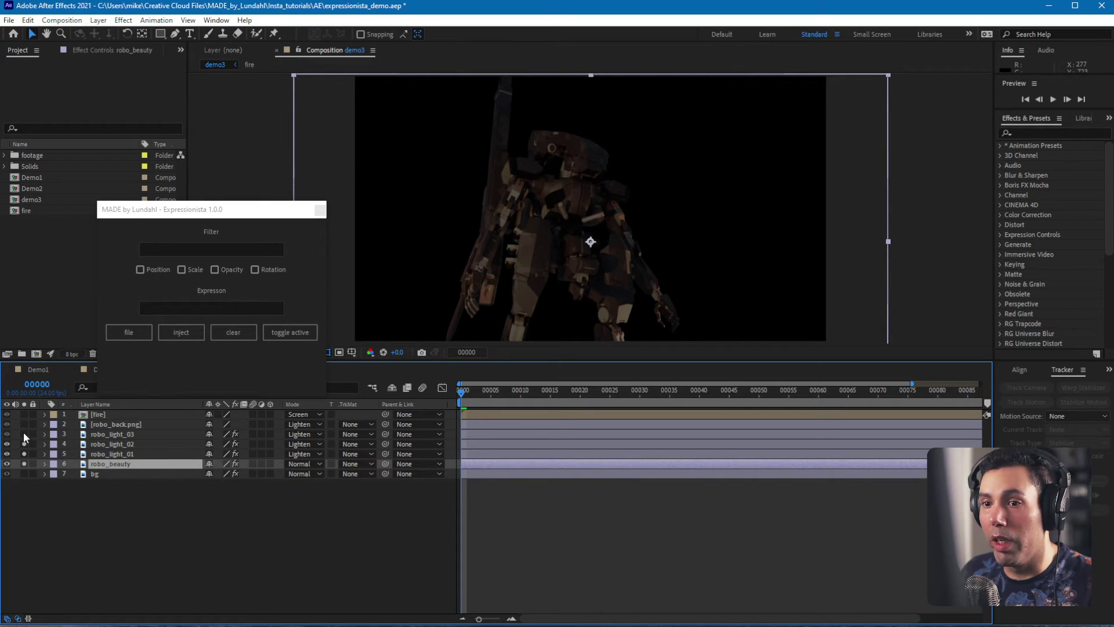
{"action": "left_click", "coordinate": [25, 434]}
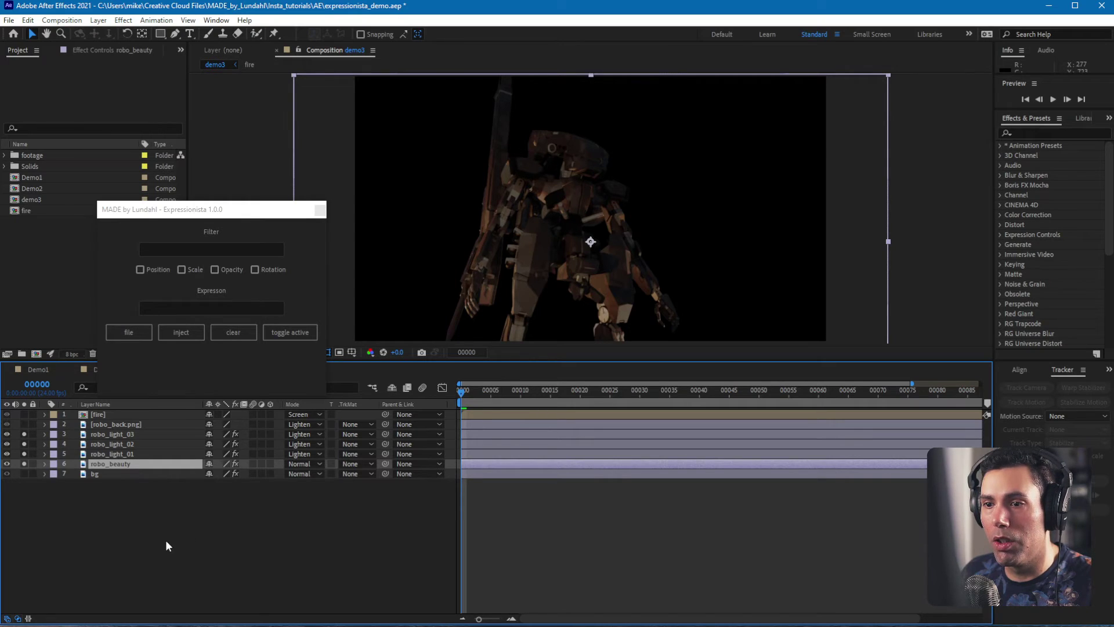
{"action": "left_click", "coordinate": [131, 545]}
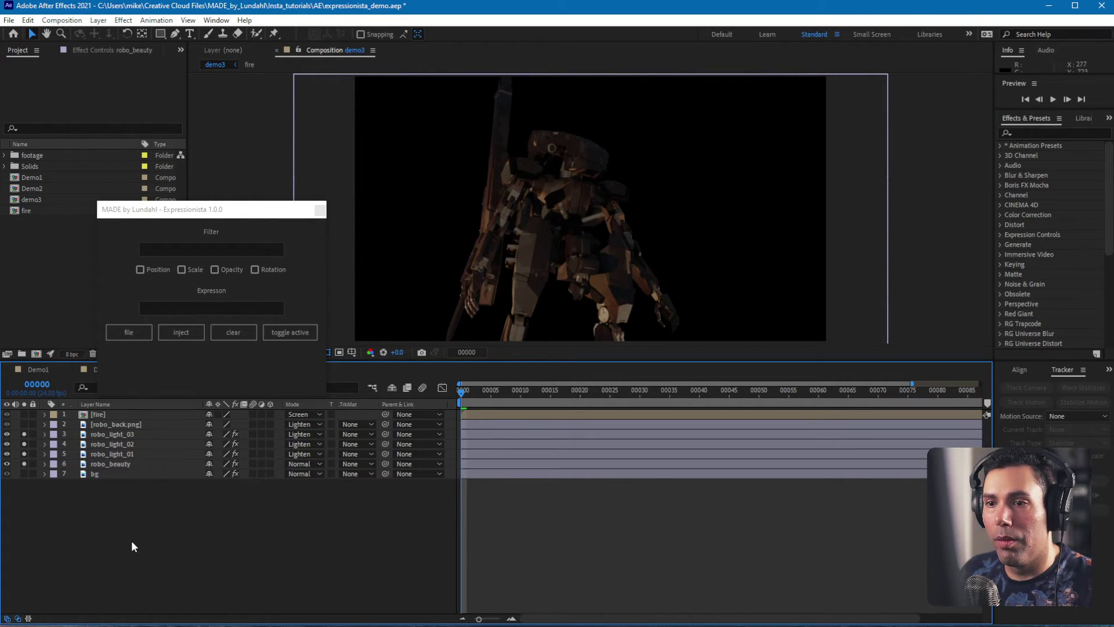
- Reveal the modified properties of all demo3 layers to examine the light layers' Opacity expressions, and preview the soloed robot layers
{"action": "key", "text": "u"}
{"action": "key", "text": "u"}
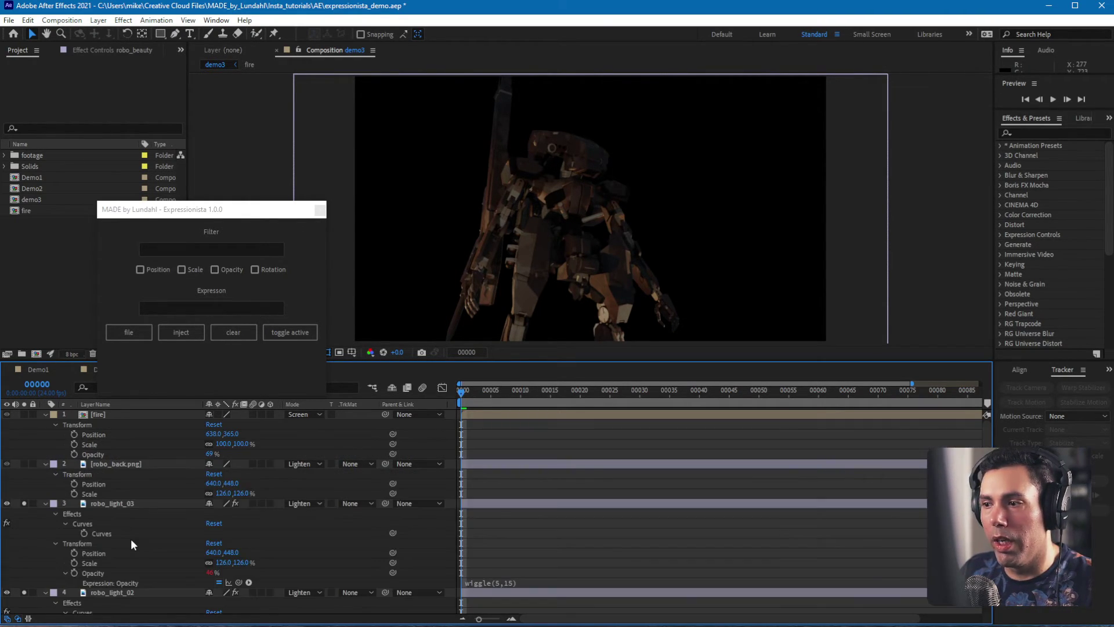
{"action": "scroll", "coordinate": [250, 517], "scroll_direction": "down", "scroll_amount": 5}
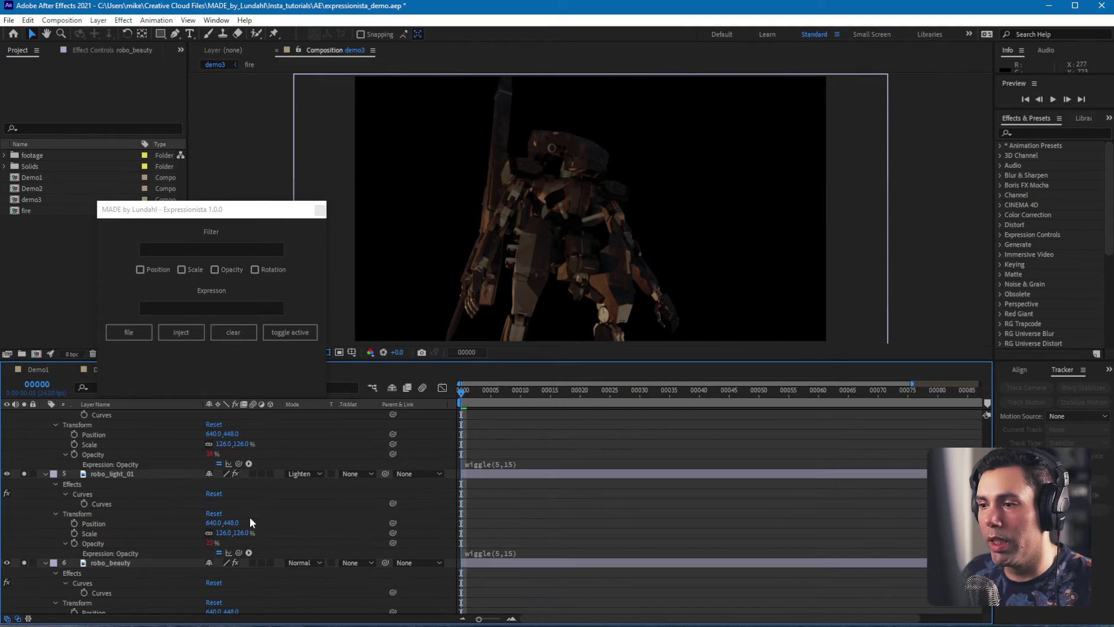
{"action": "scroll", "coordinate": [249, 517], "scroll_direction": "down", "scroll_amount": 2}
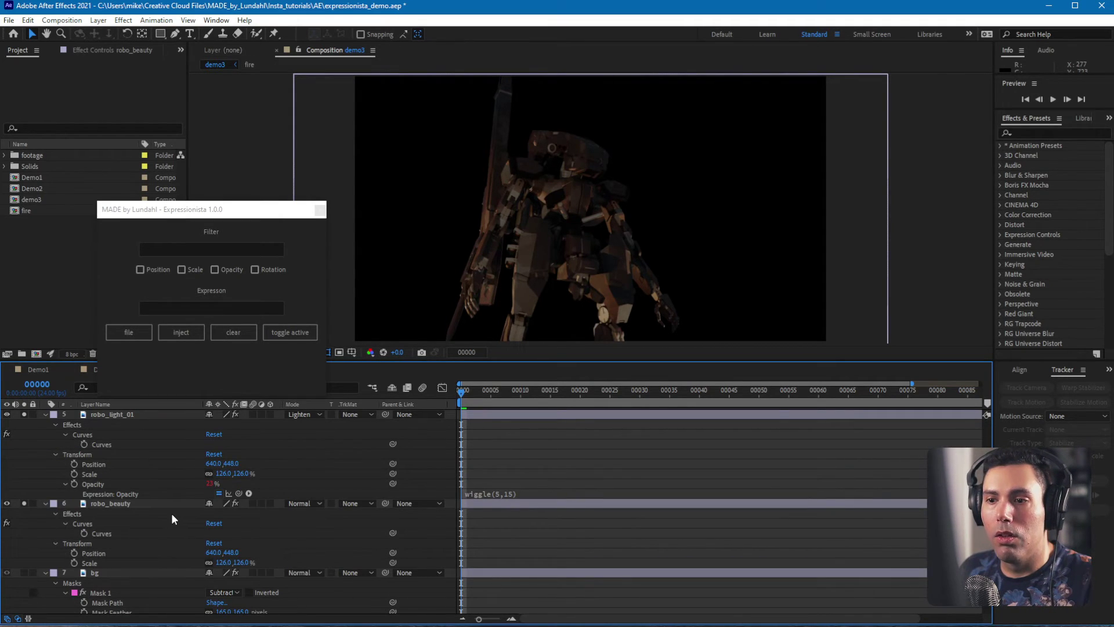
{"action": "scroll", "coordinate": [165, 511], "scroll_direction": "up", "scroll_amount": 7}
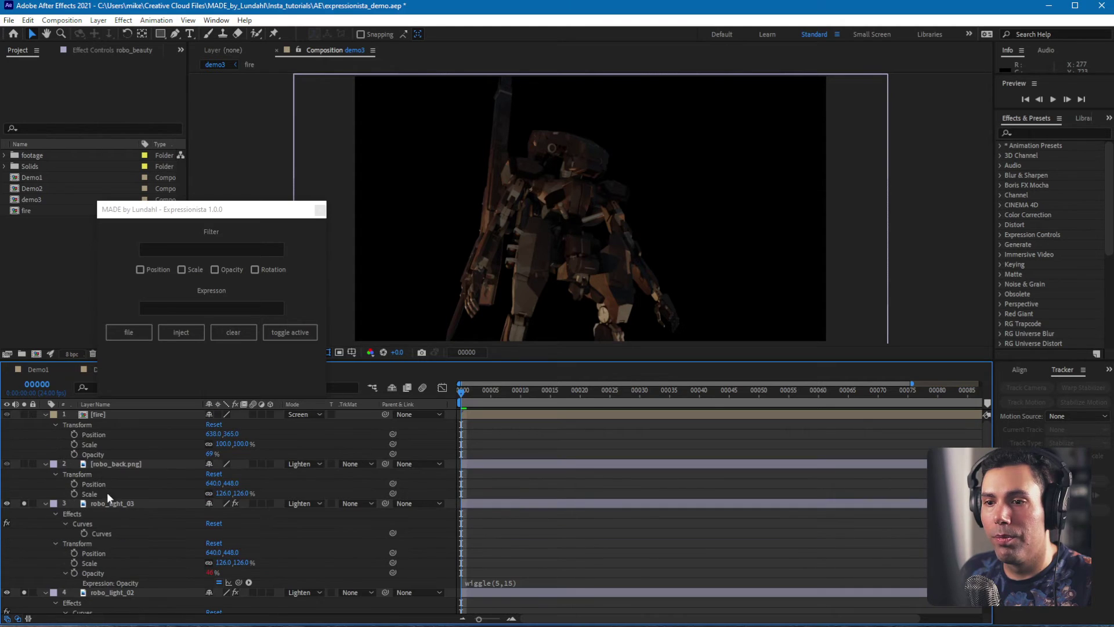
{"action": "key", "text": "space"}
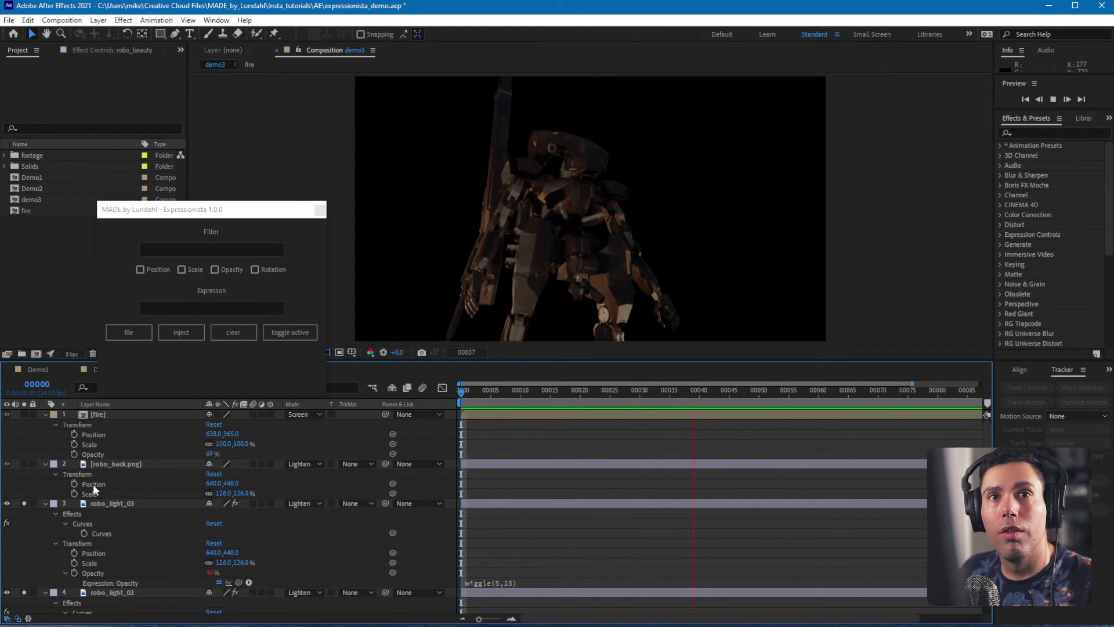